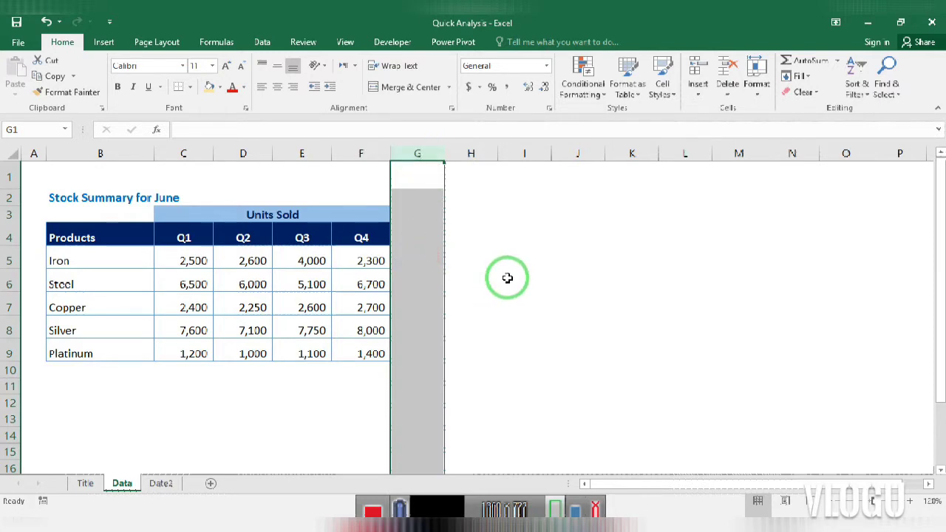
- Select the product table including its header row, B4:F9
left_click(507, 277)
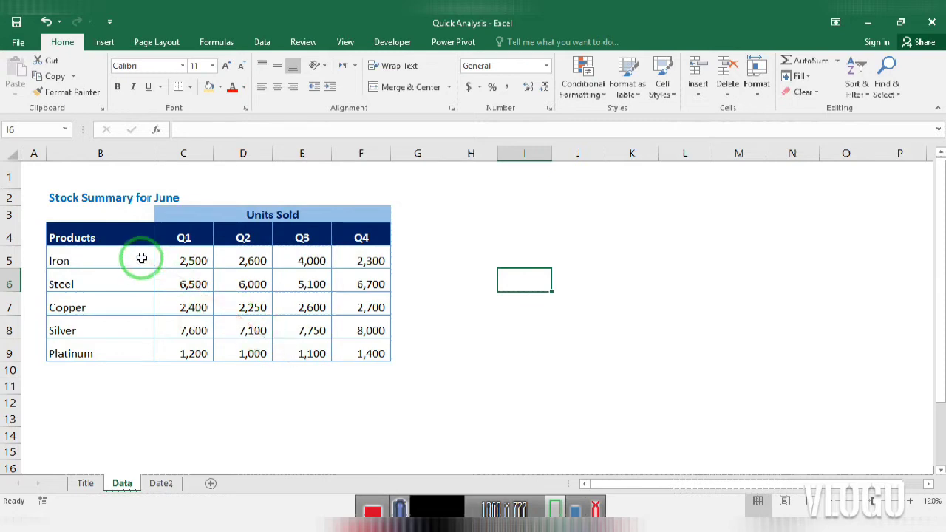
left_click(87, 238)
left_click_drag(88, 237, 347, 343)
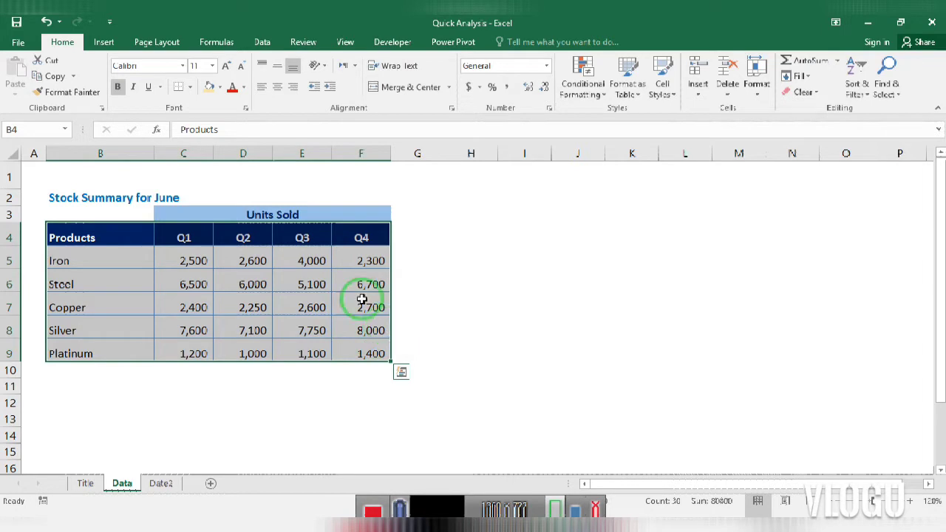
- Insert a 2-D 100% stacked line chart from the selected table and move it beside the data, starting at column G
left_click(103, 44)
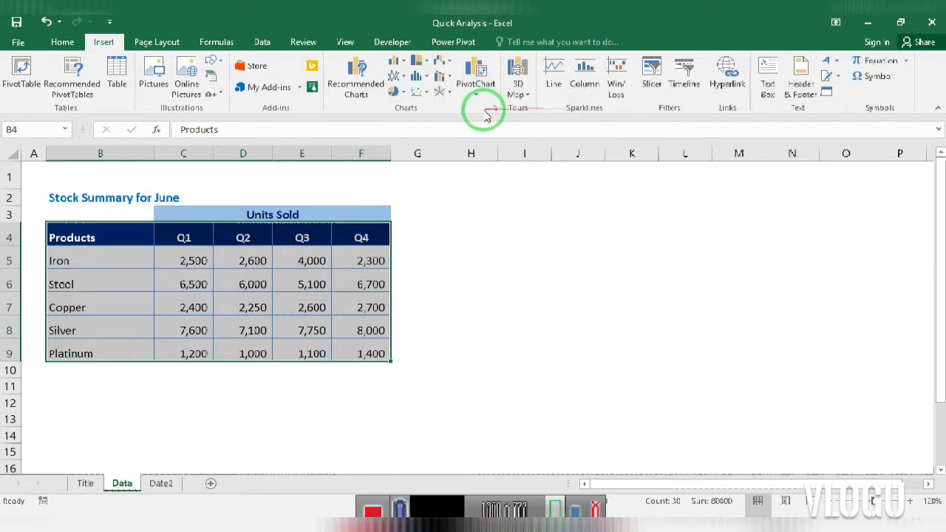
left_click(399, 84)
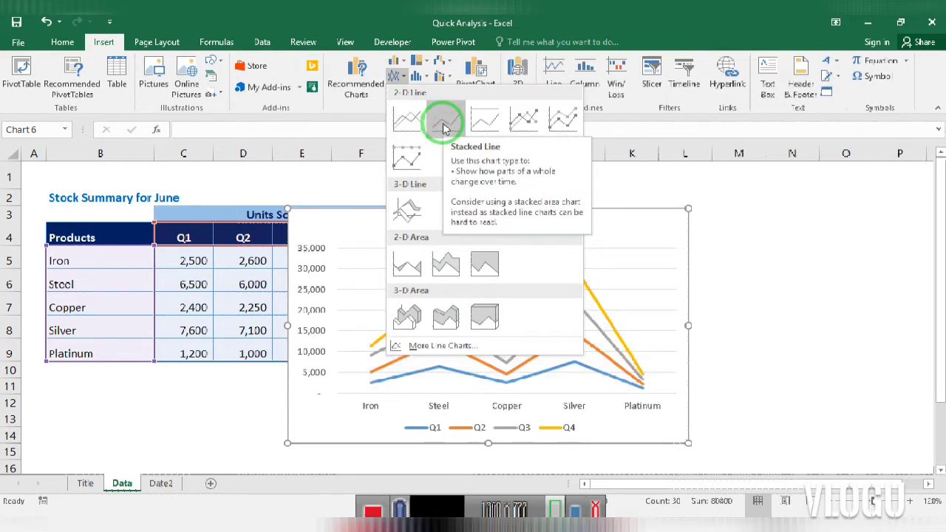
left_click(484, 120)
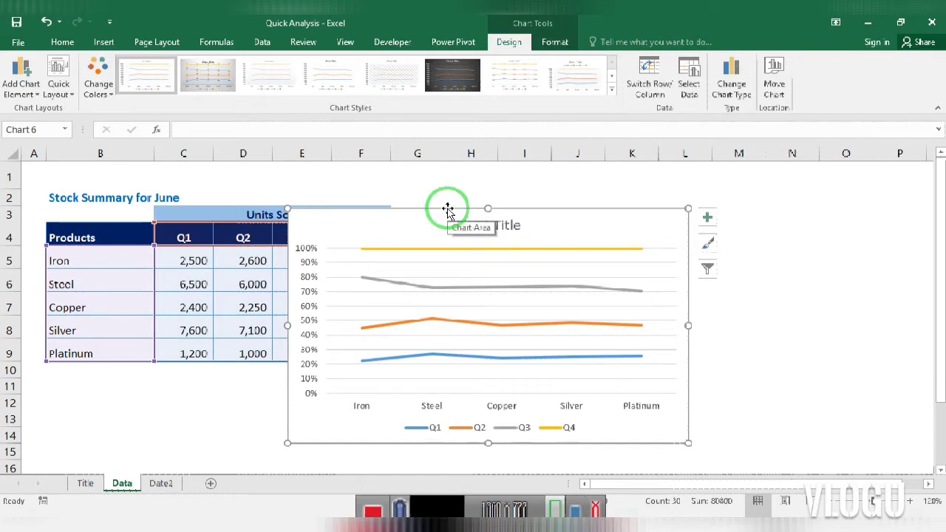
left_click_drag(448, 211, 555, 205)
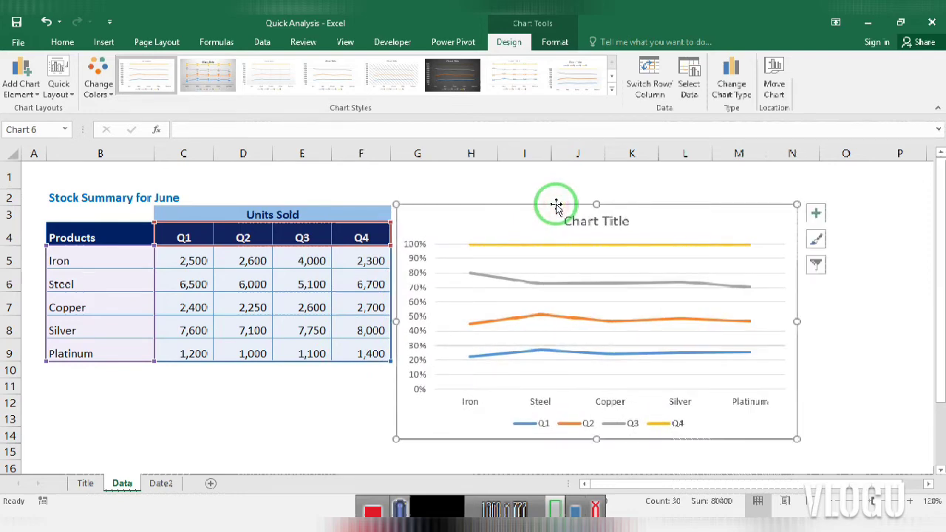
double_click(556, 206)
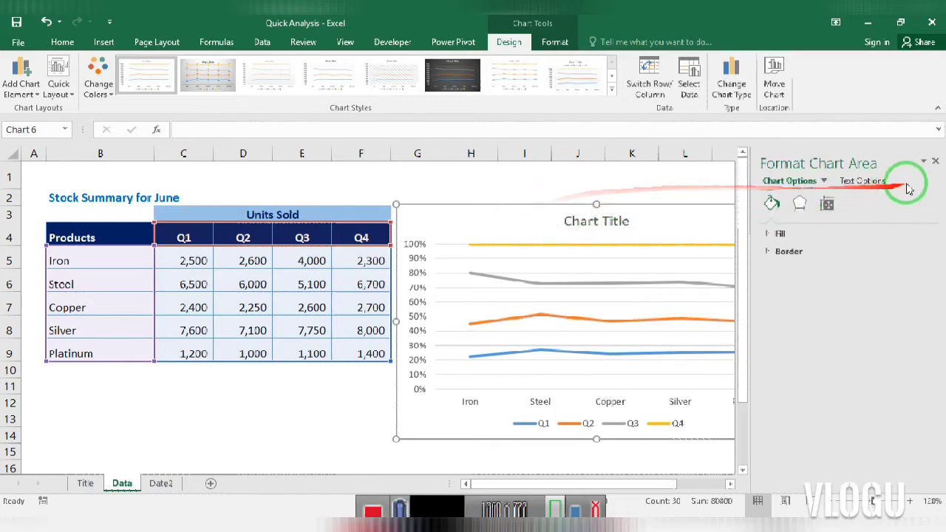
left_click(934, 161)
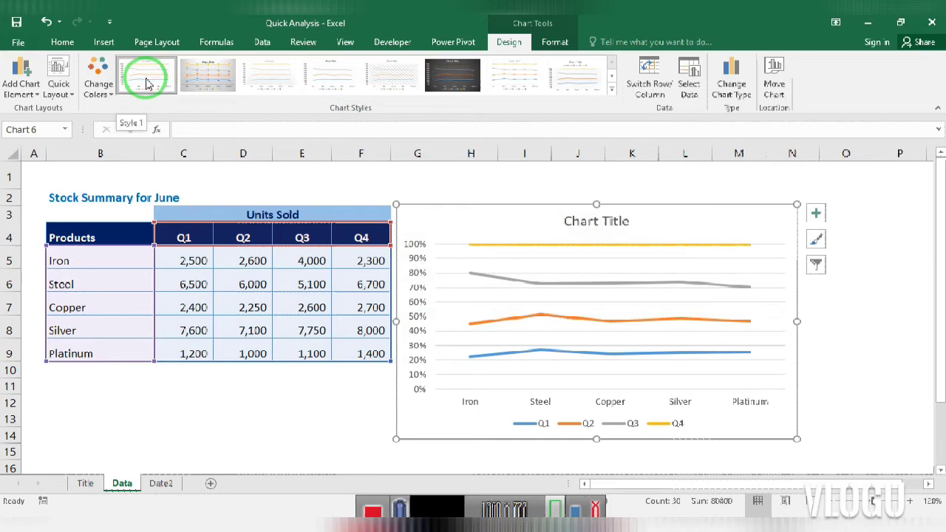
- Try various preset chart styles on the 100% stacked line chart, ending with the last style in the gallery
left_click(196, 82)
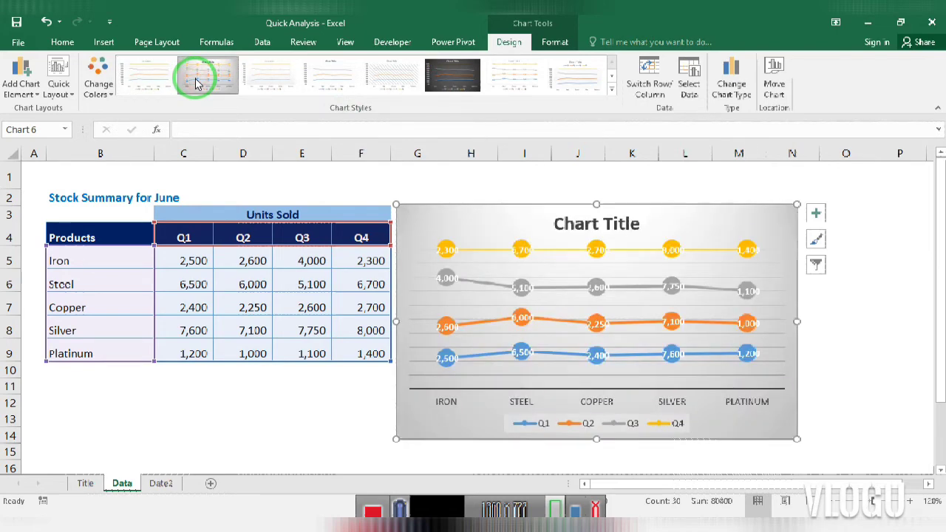
left_click(267, 85)
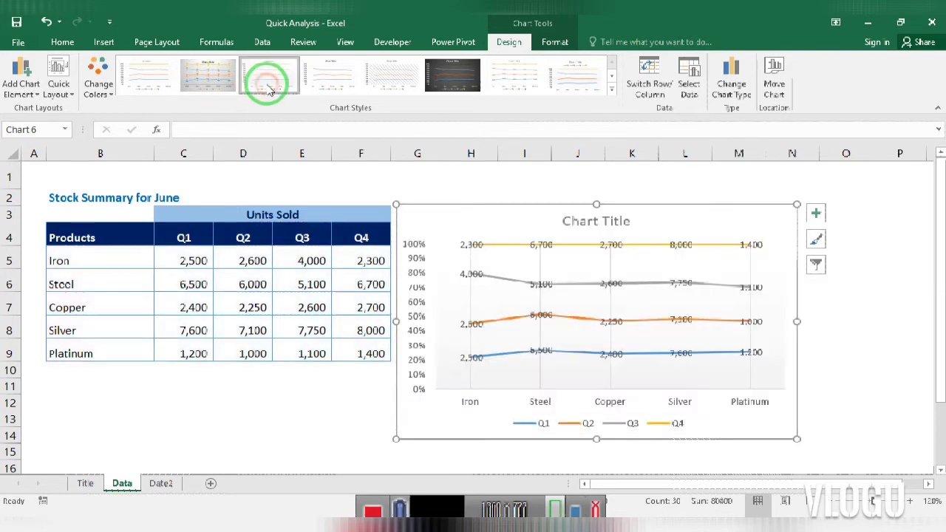
left_click(332, 81)
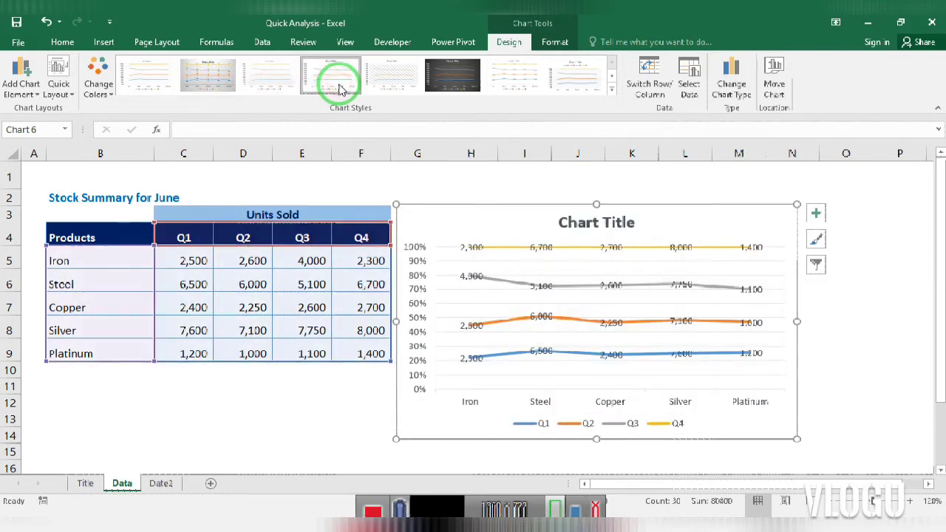
left_click(459, 78)
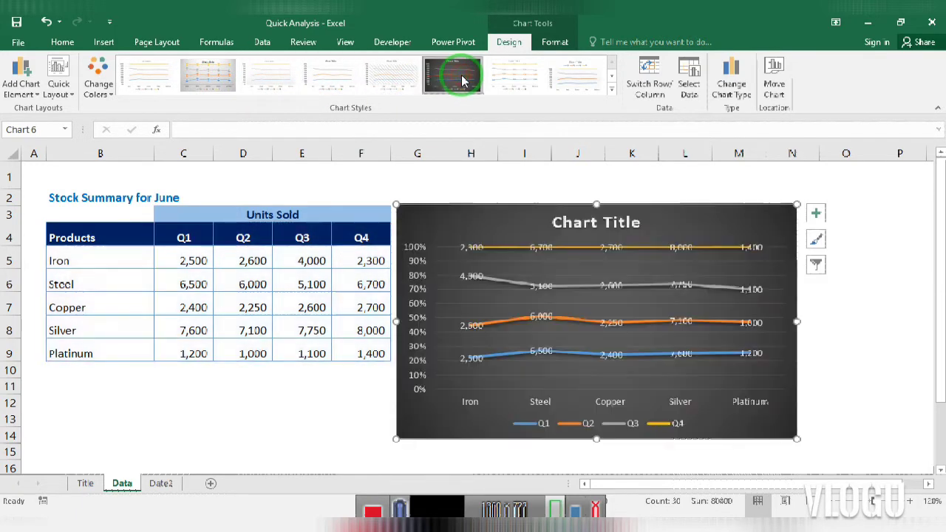
left_click(504, 80)
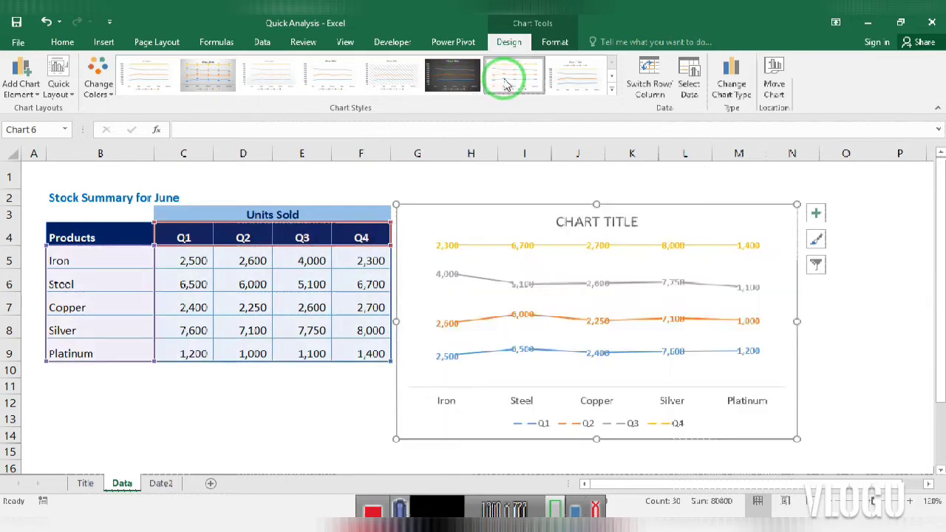
left_click(561, 80)
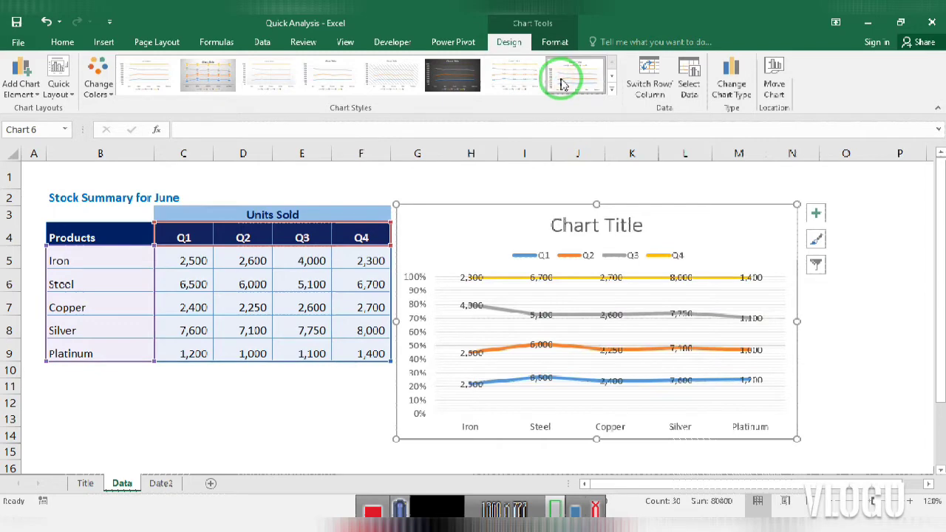
left_click(611, 80)
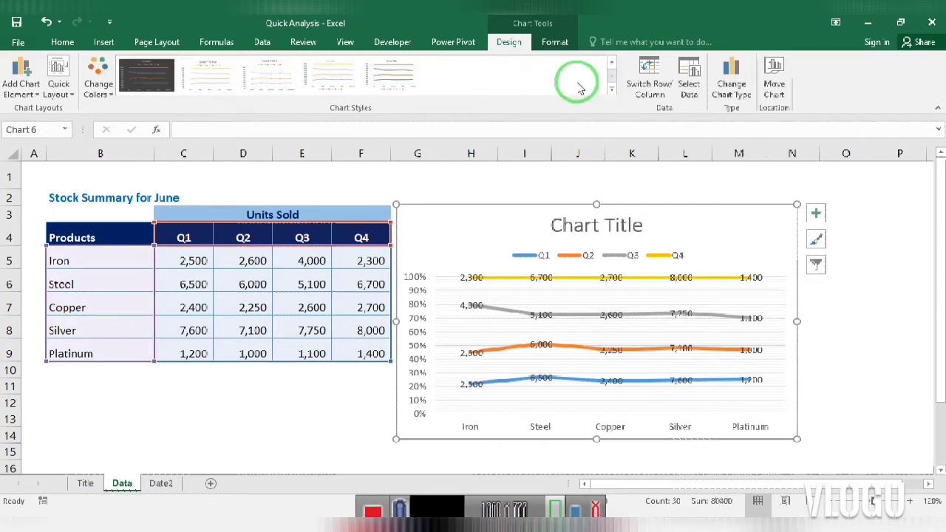
left_click(212, 74)
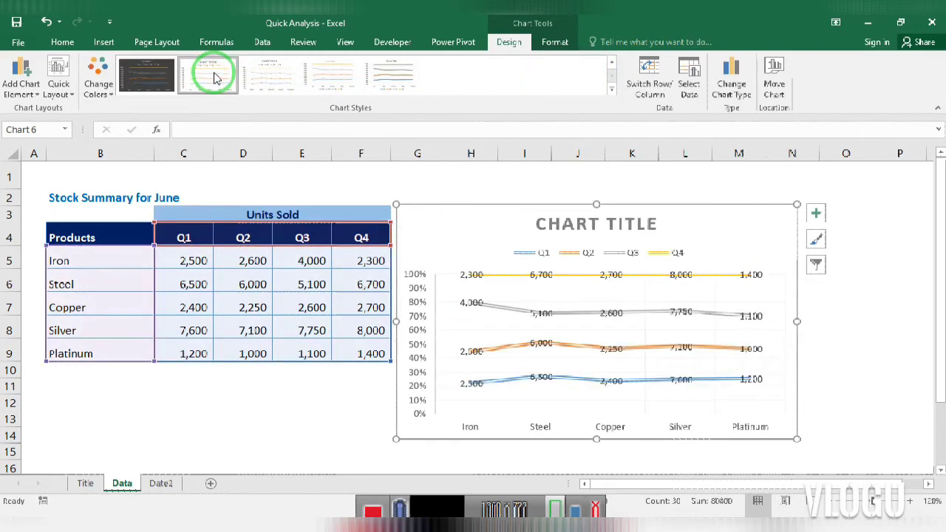
left_click(268, 80)
left_click(380, 85)
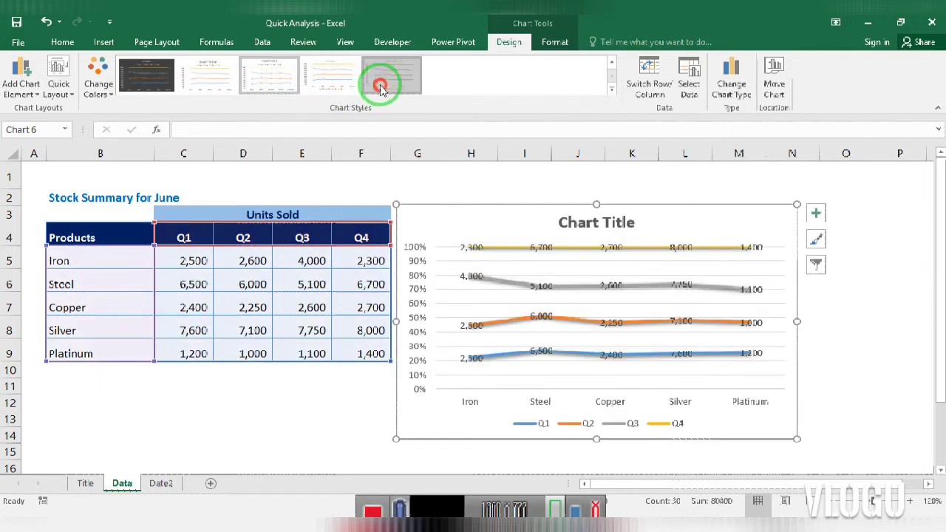
- Preview several Colorful and Monochromatic palettes on the line chart without changing its colors, and delete the chart
left_click(100, 85)
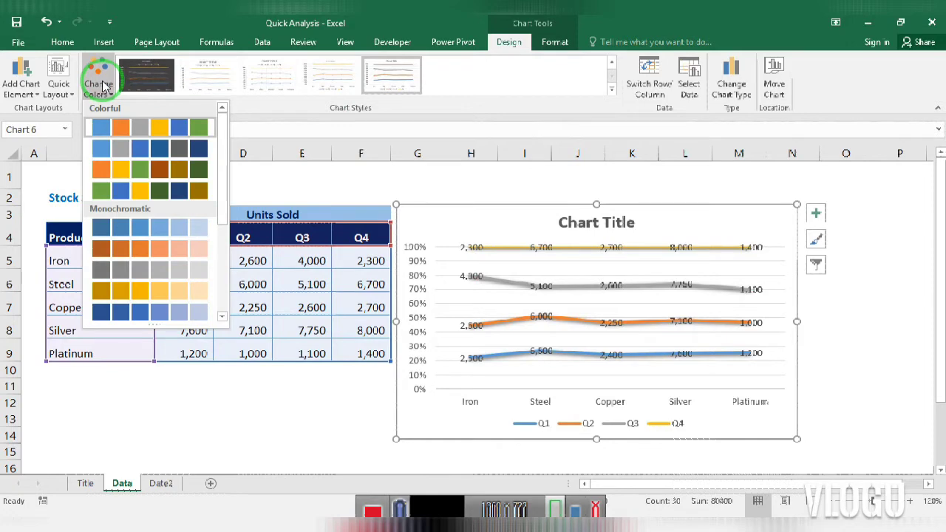
left_click(119, 152)
left_click(111, 172)
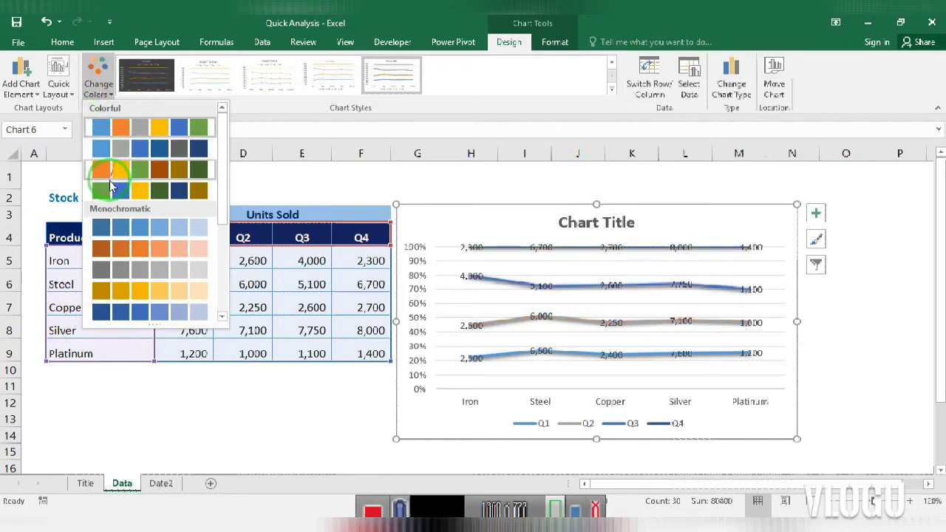
left_click(111, 194)
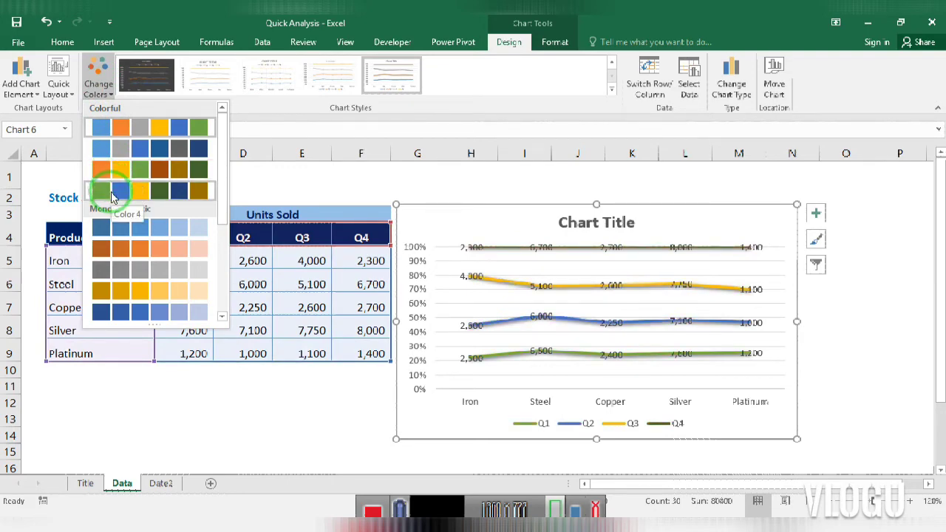
left_click(114, 230)
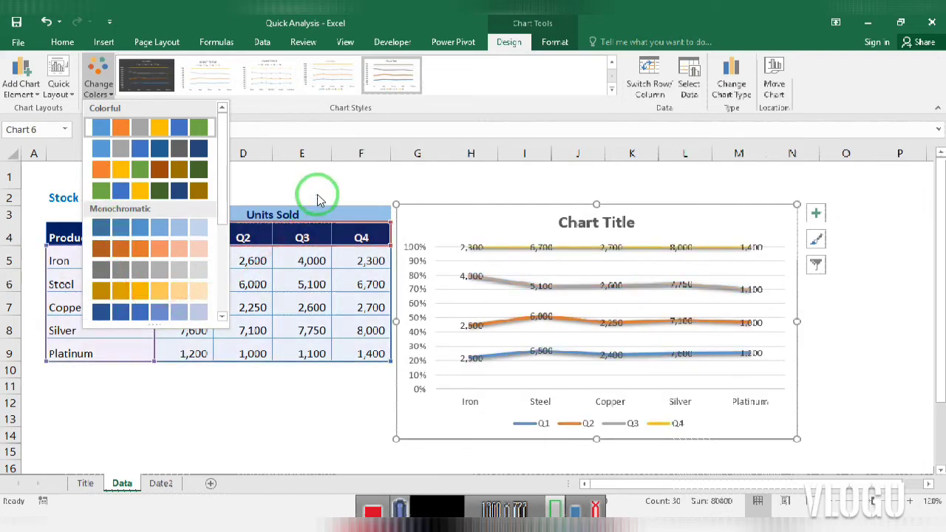
left_click(462, 204)
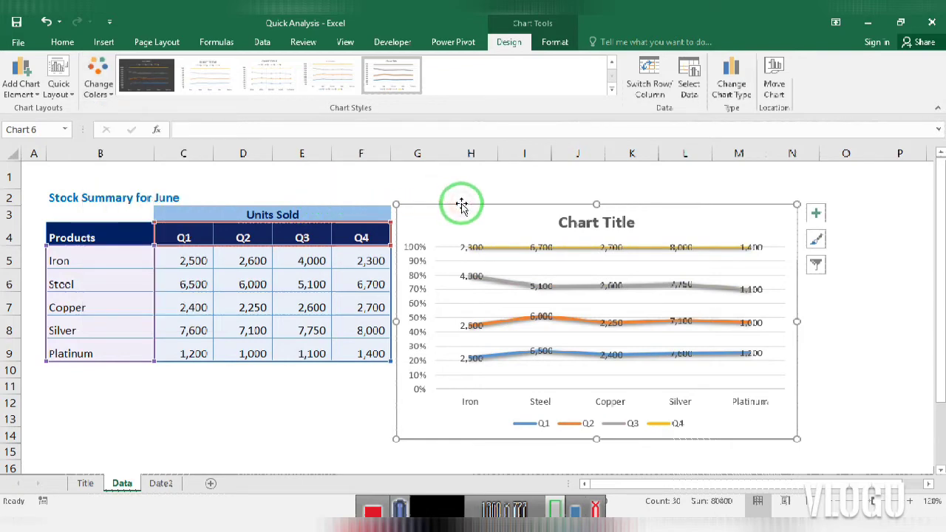
key("Delete")
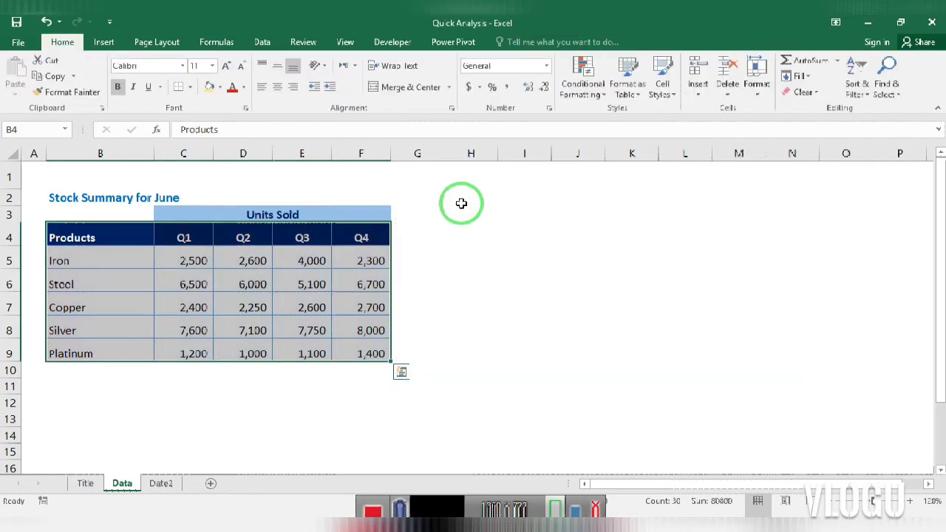
- Insert a stacked line with markers chart from the selected table, shift it toward the empty columns, and delete it
left_click(104, 43)
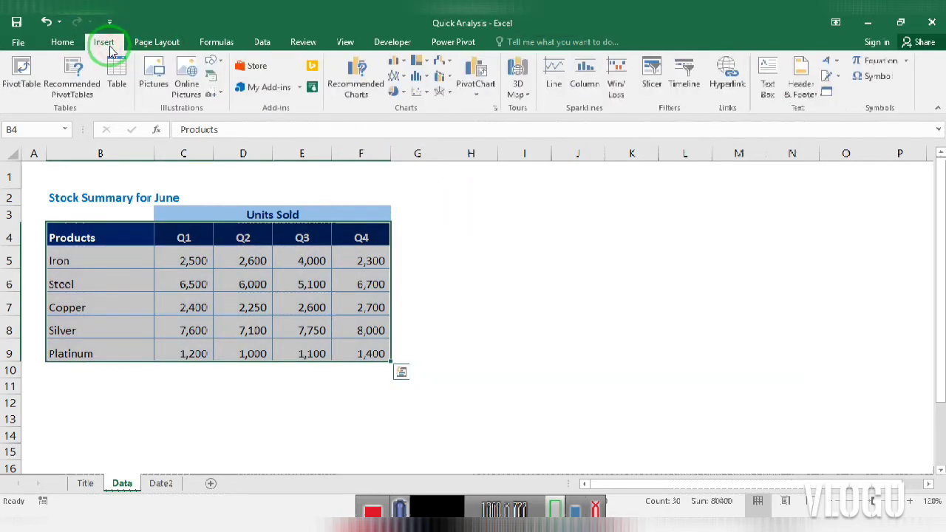
left_click(406, 76)
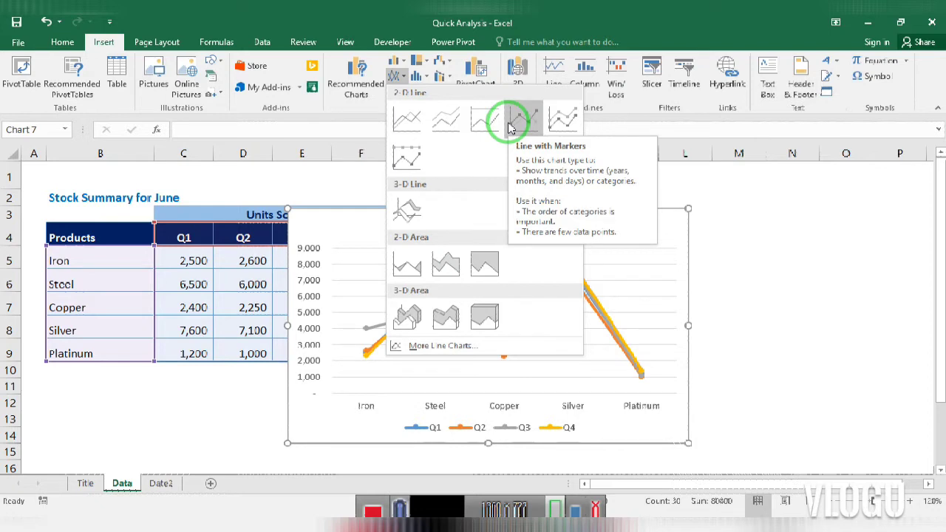
left_click(564, 112)
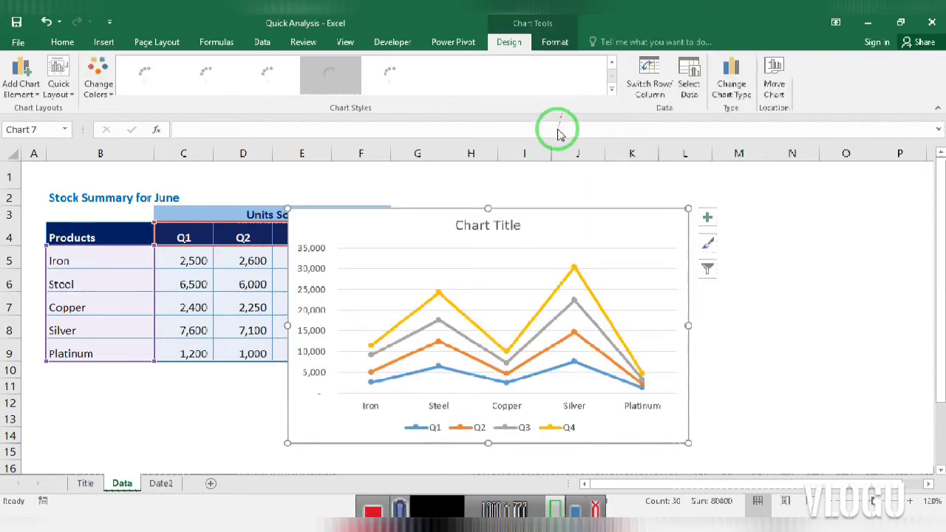
left_click_drag(497, 210, 586, 201)
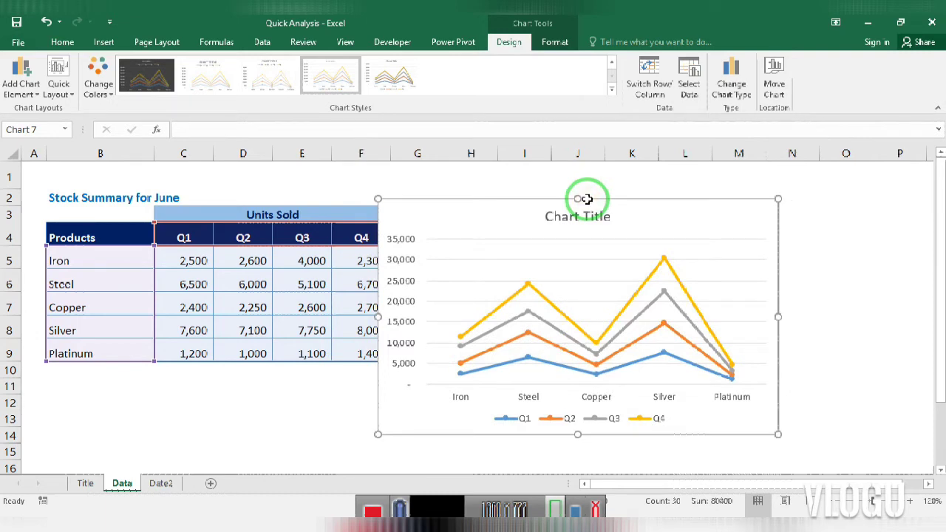
key("Delete")
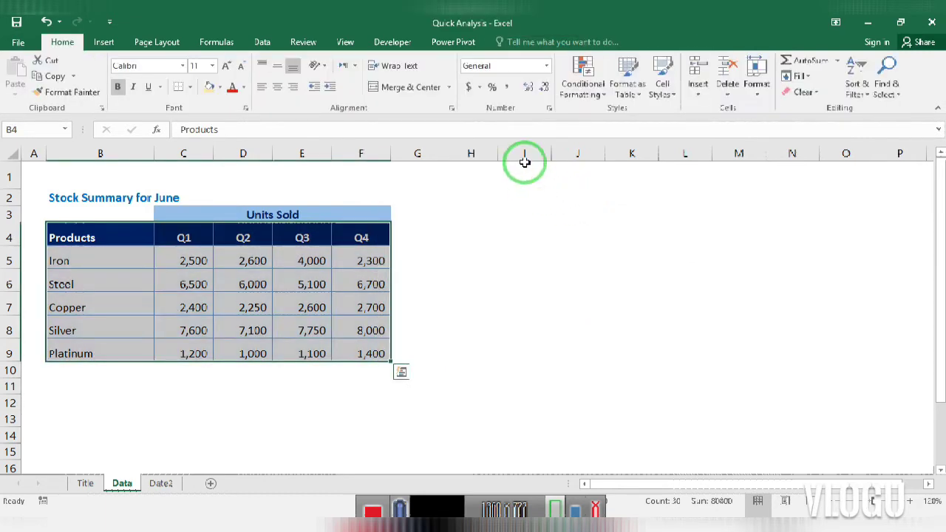
- Insert a 3-D line chart from the selected product table
left_click(103, 43)
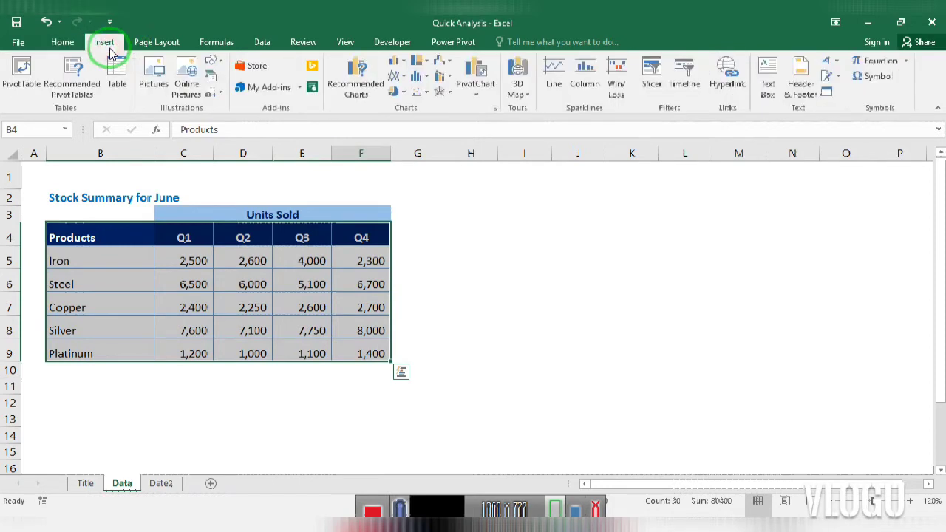
left_click(401, 77)
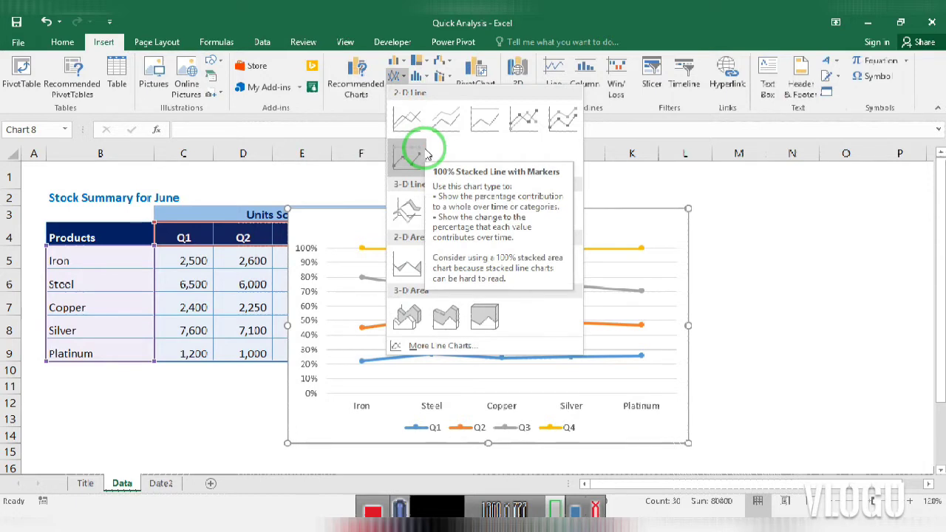
left_click(411, 202)
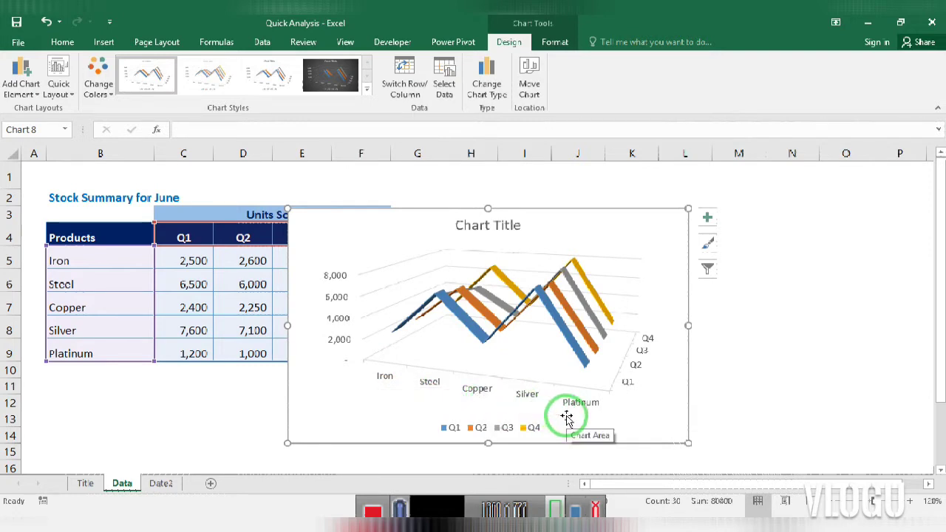
- Replace the 3-D line chart's placeholder title with "Units Sold"
left_click(503, 229)
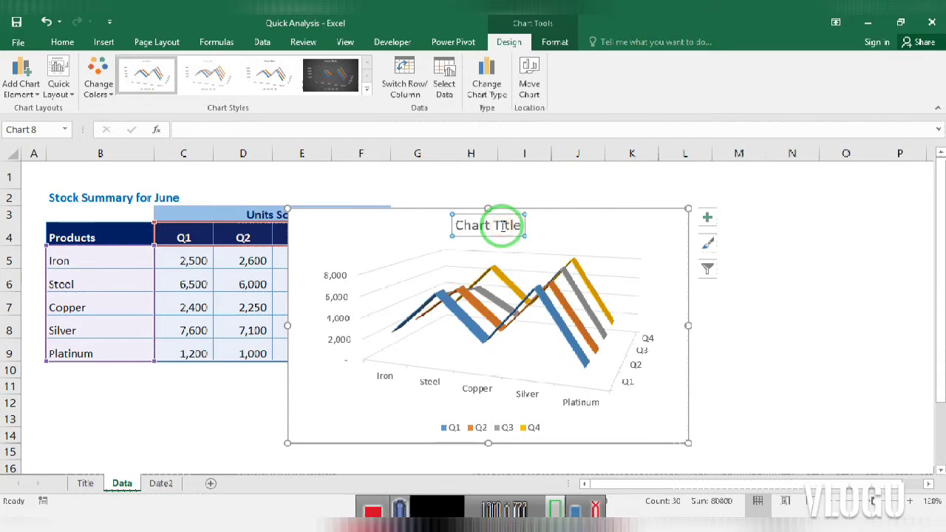
triple_click(502, 227)
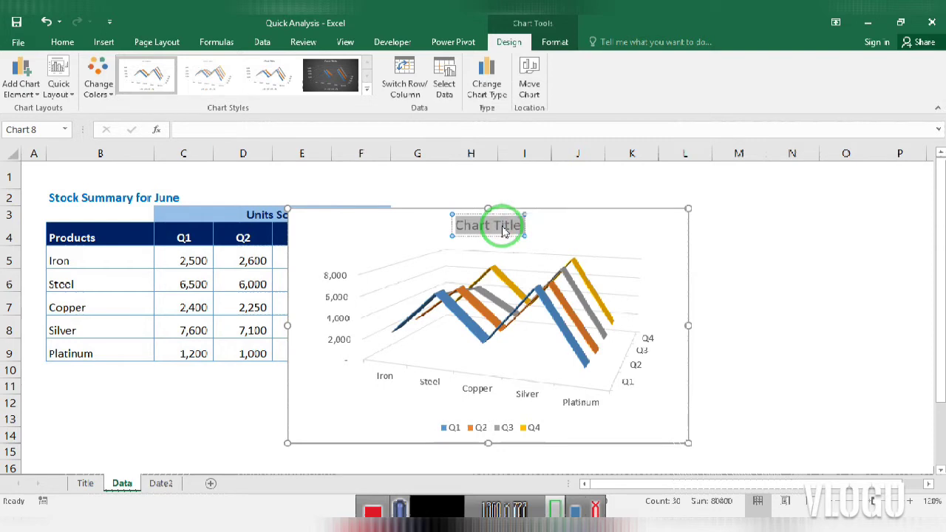
type("Units")
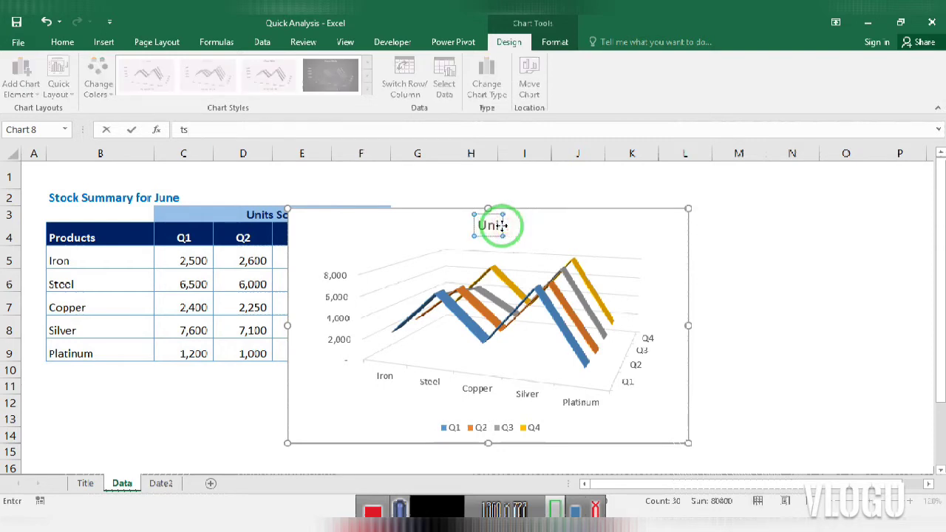
left_click(498, 226)
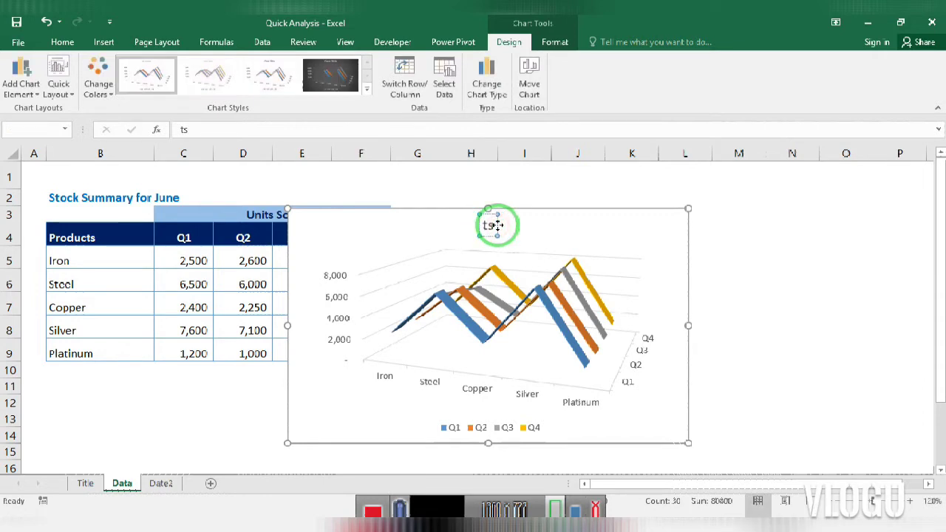
key("BackSpace")
key("BackSpace")
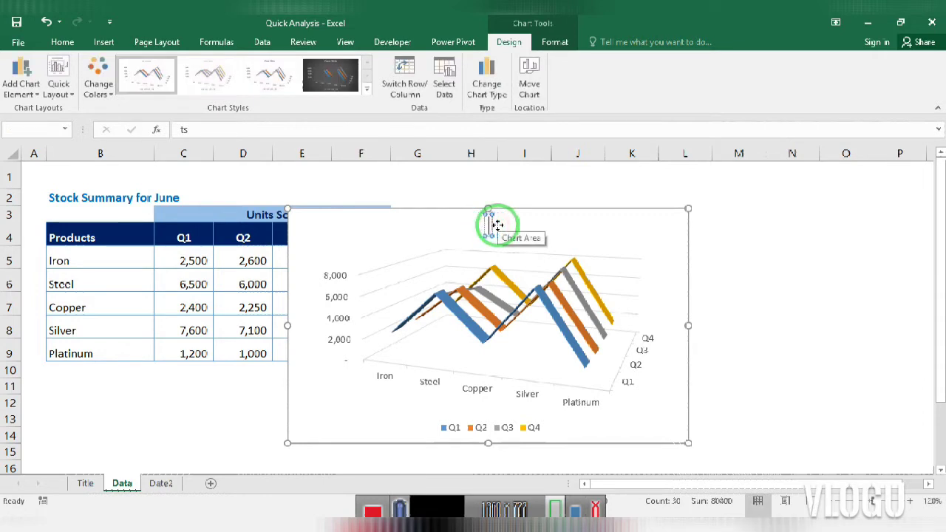
left_click(492, 237)
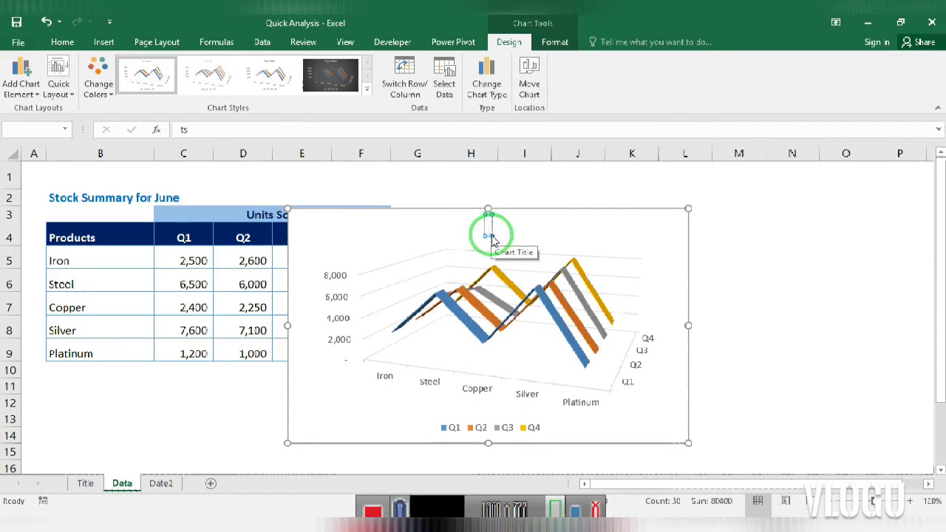
type("Uni")
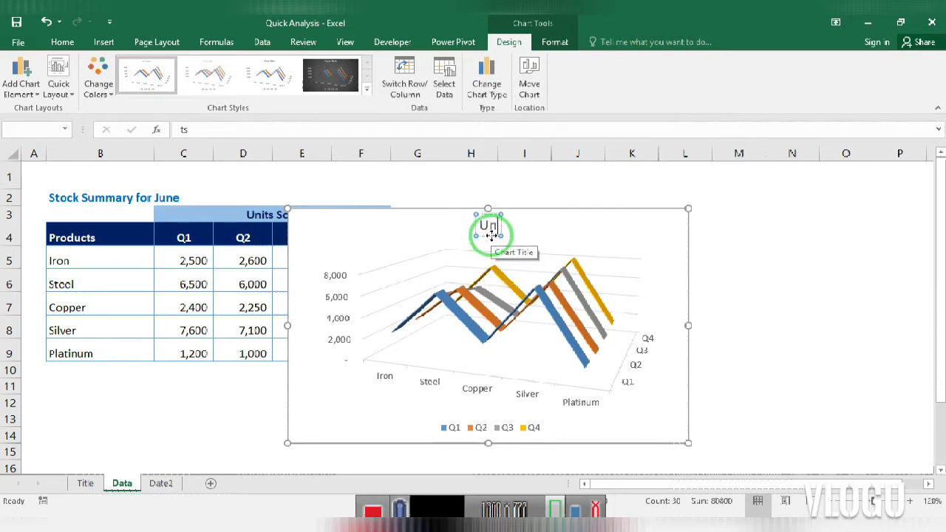
type("ts")
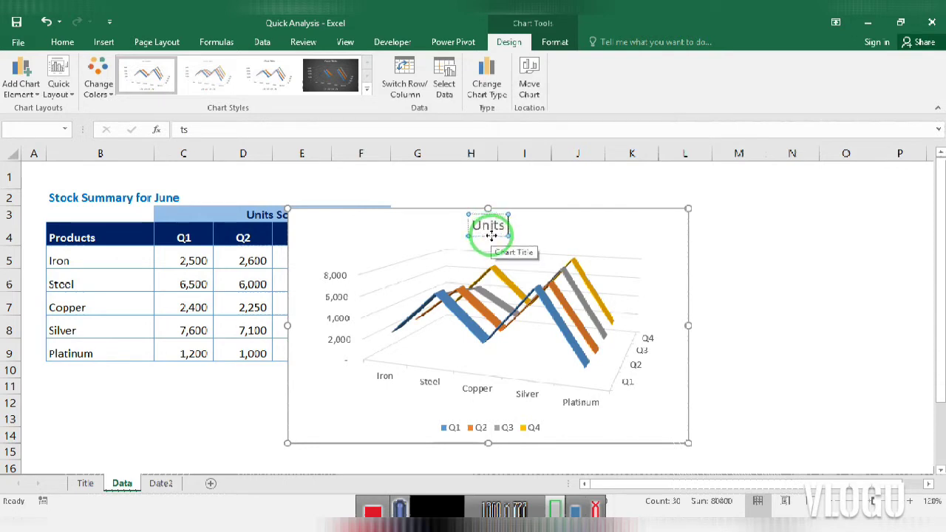
type(" Sol")
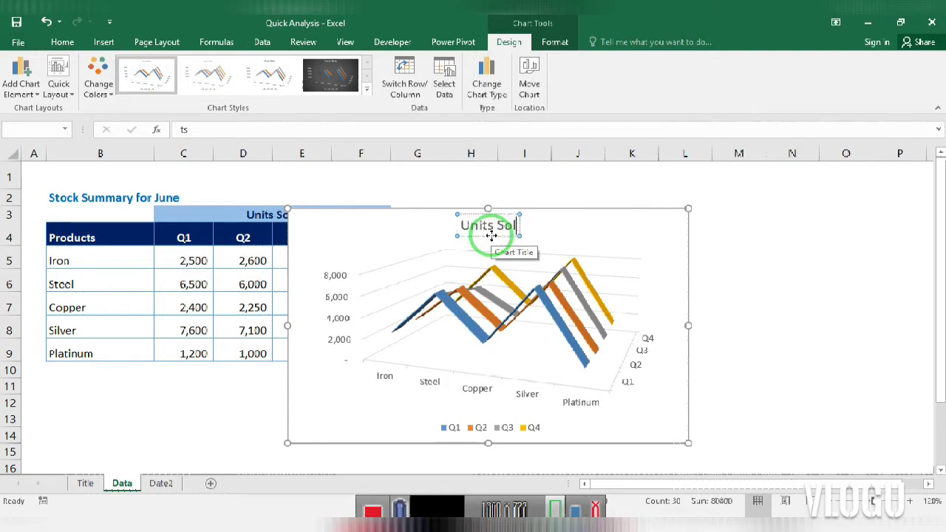
type("d")
- Select the "Units Sold" chart title text and change its font color to standard green
left_click(500, 224)
triple_click(500, 225)
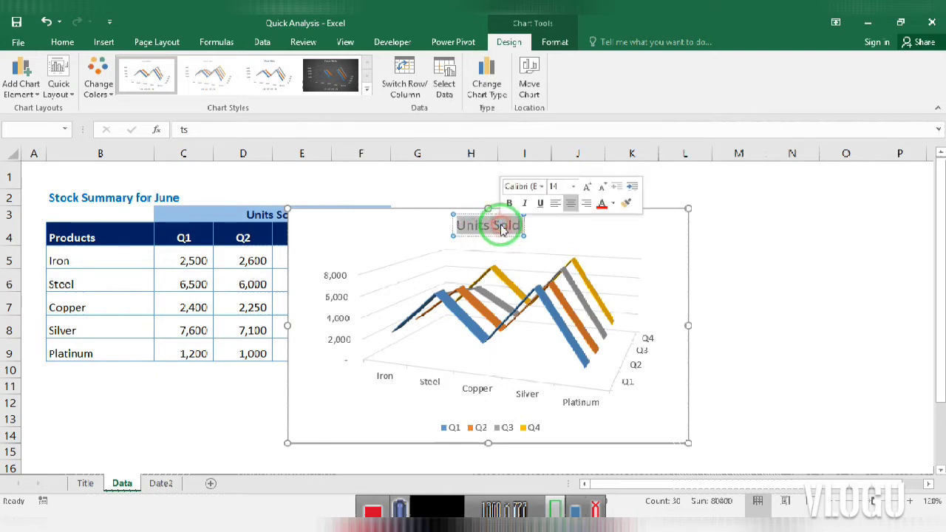
left_click(63, 43)
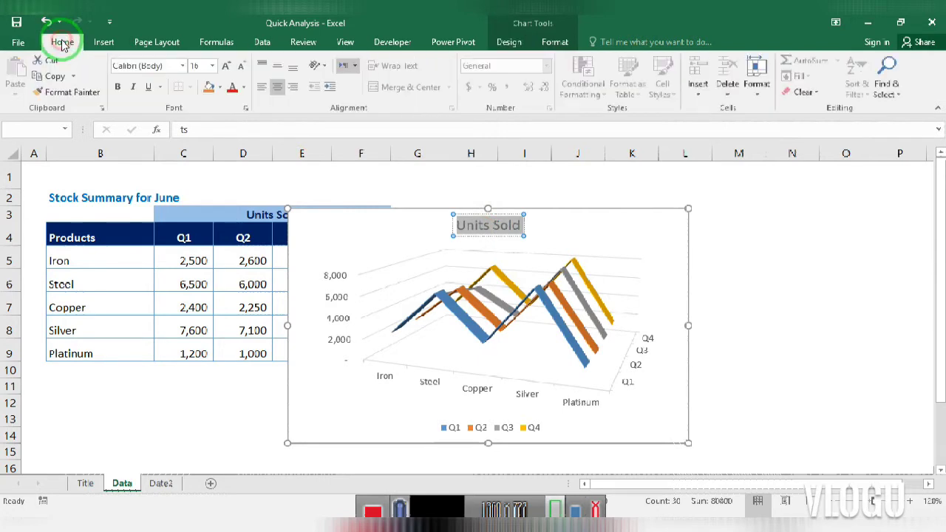
left_click(231, 88)
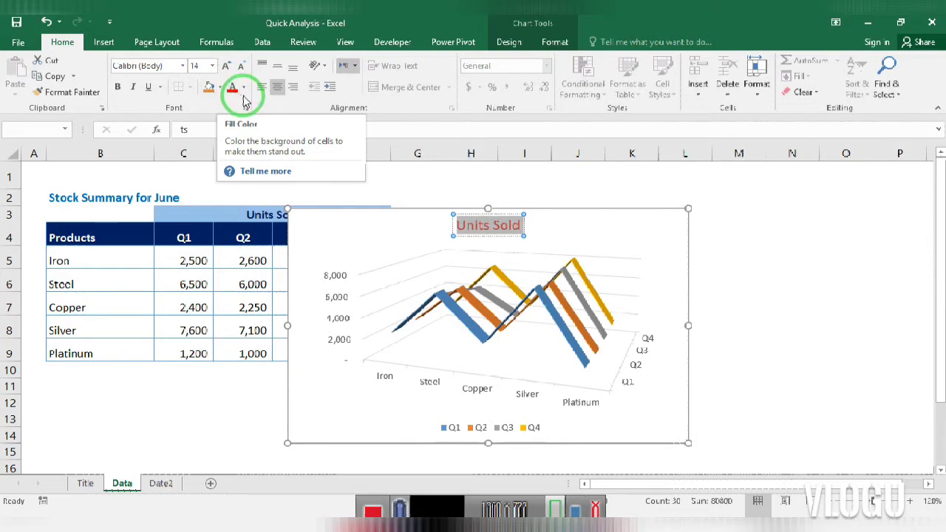
left_click(244, 87)
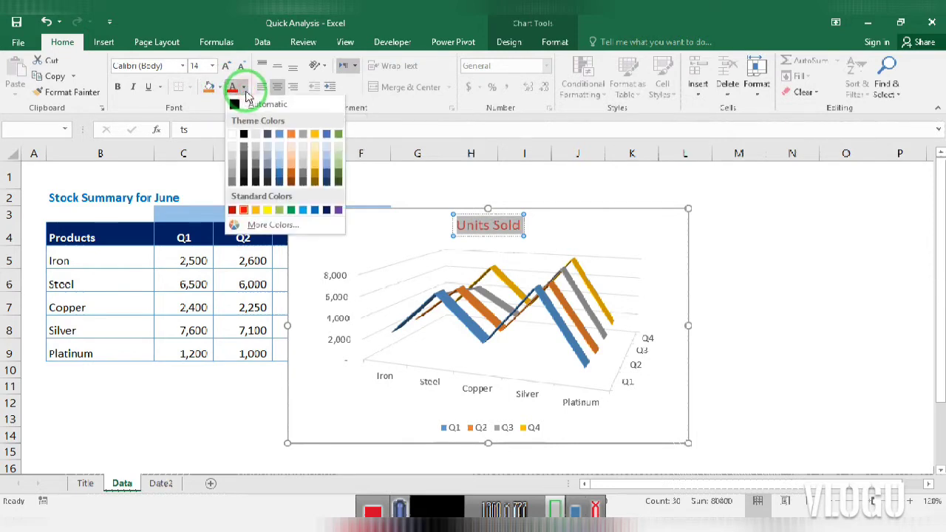
left_click(291, 211)
- Set the "Units Sold" chart title to font size 25 and make it bold
left_click(198, 66)
type("2")
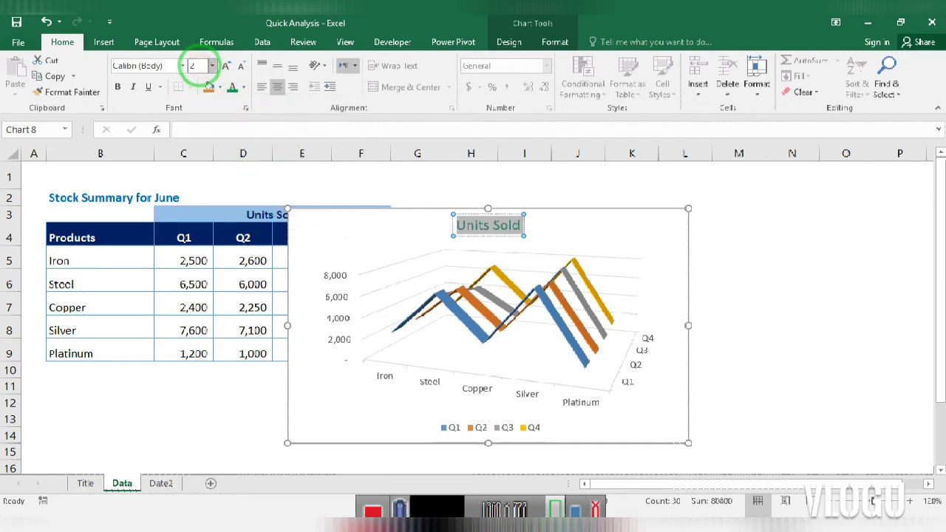
type("5")
key("Return")
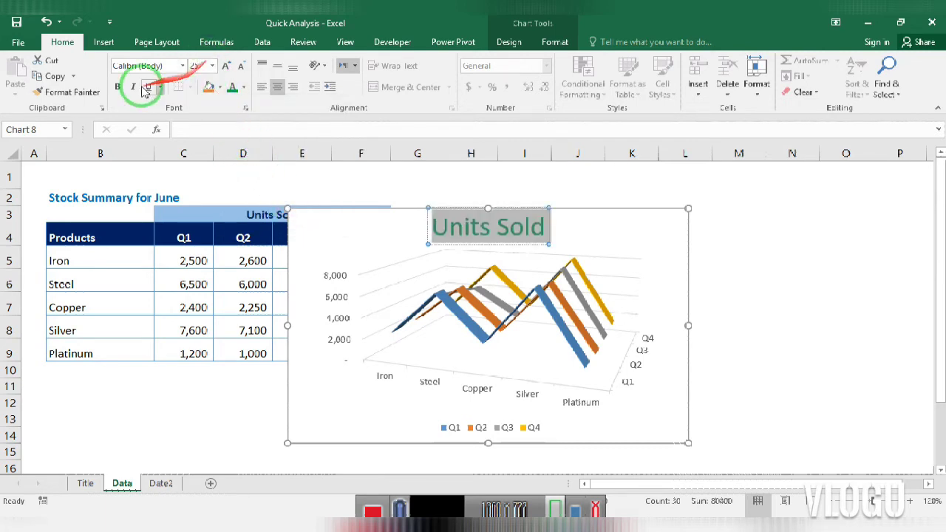
left_click(118, 87)
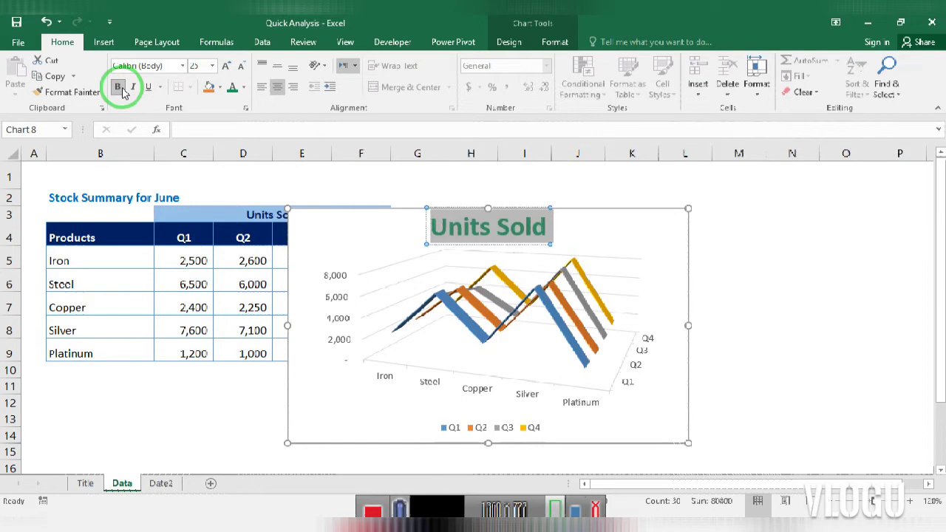
- Delete the 3-D line chart and insert a 2-D stacked area chart from the selected product table
left_click(355, 213)
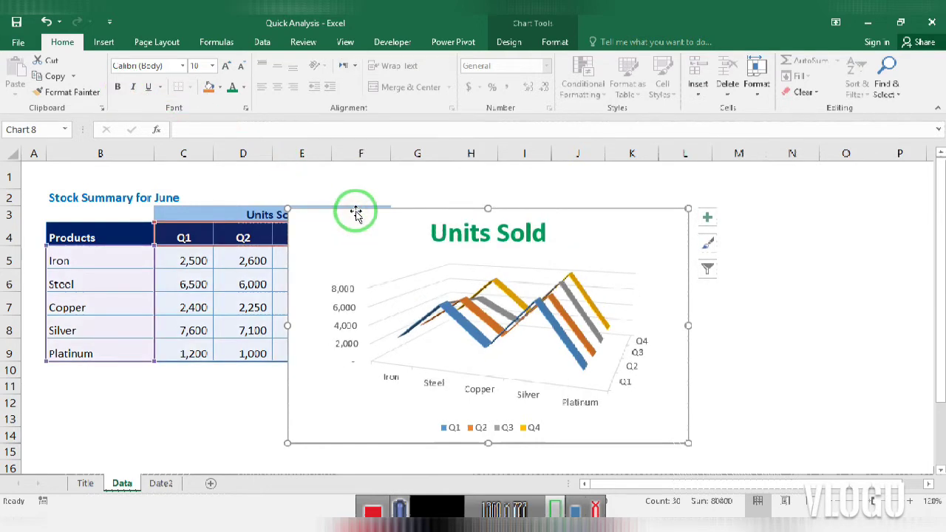
key("Delete")
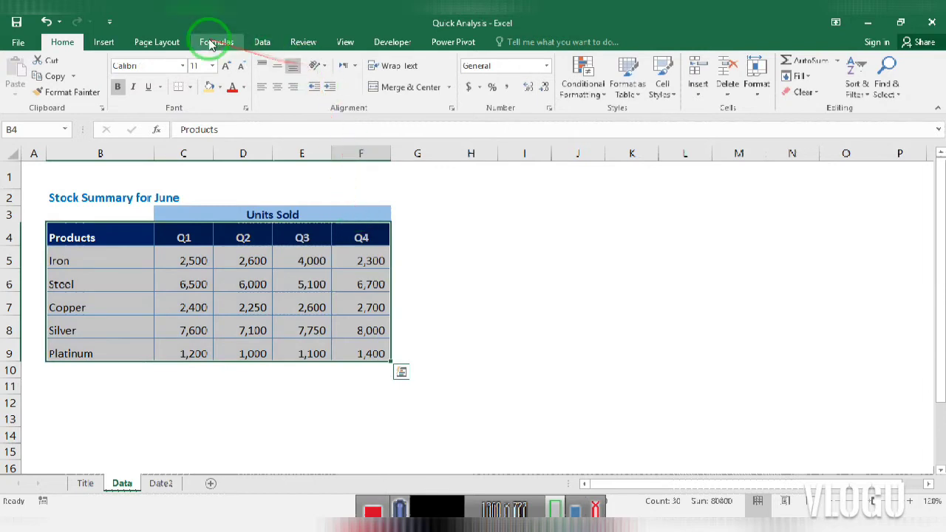
left_click(107, 43)
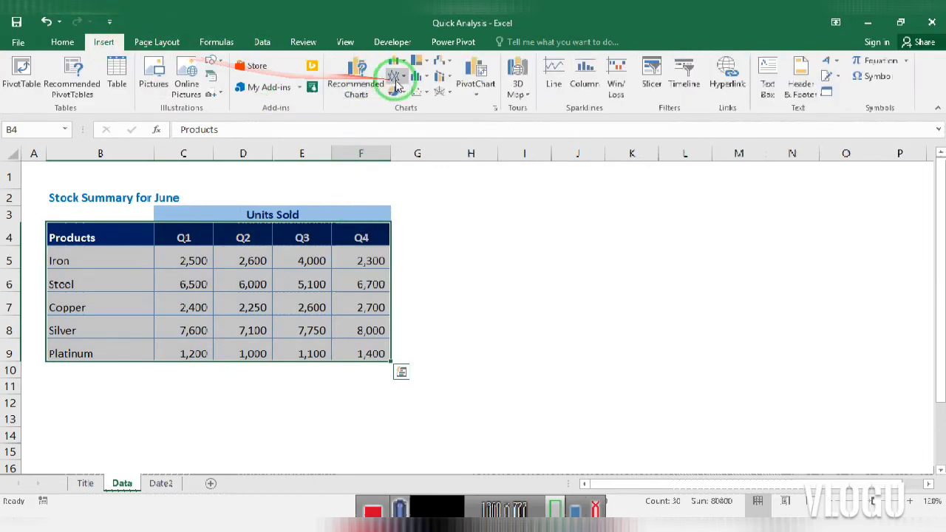
left_click(401, 77)
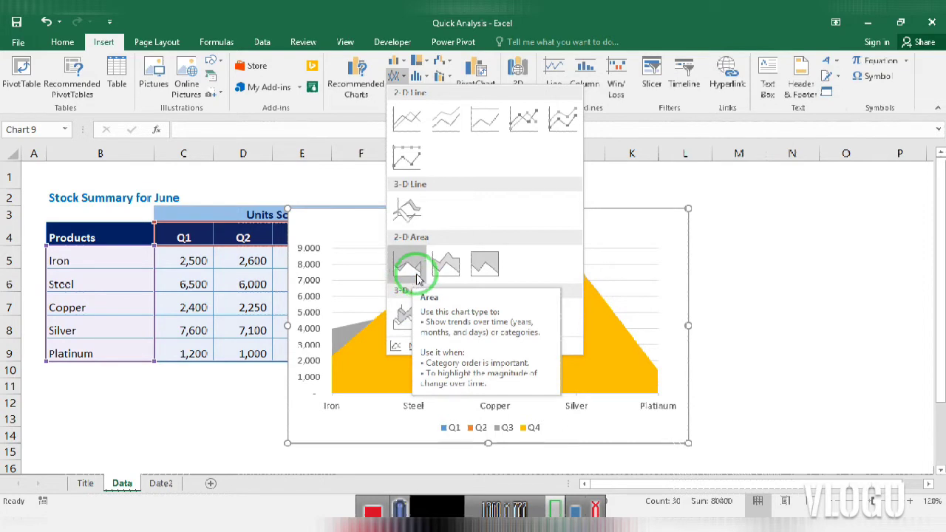
left_click(444, 274)
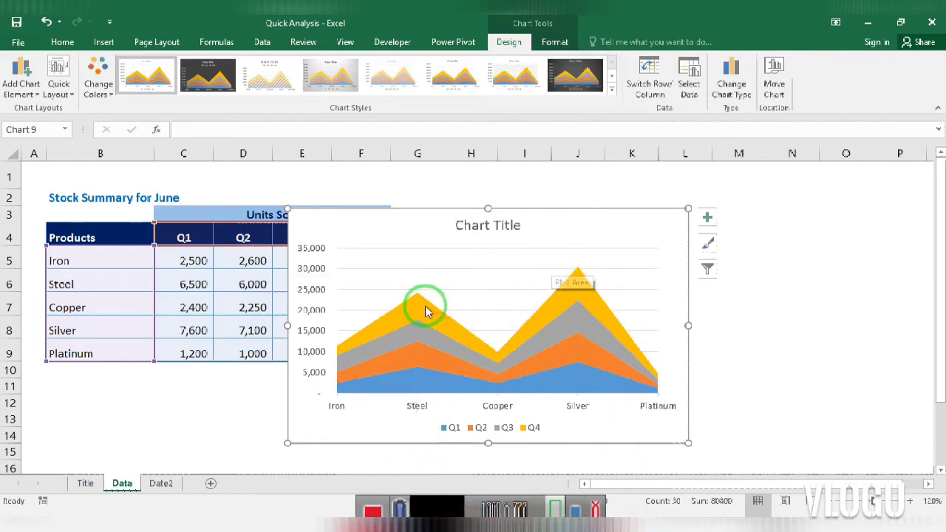
- Examine the stacked area chart's category axis and legend, and preview the preset chart styles up to Style 10 without applying one
left_click(498, 408)
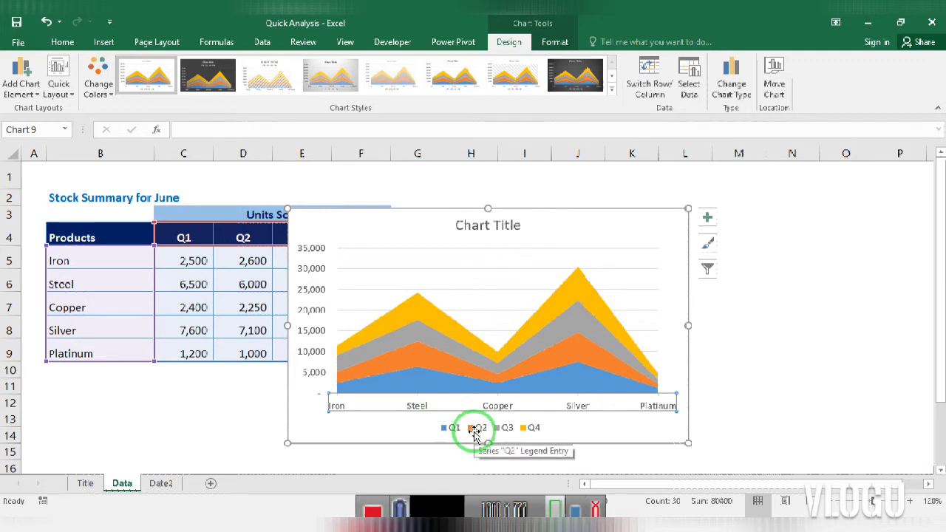
left_click(476, 430)
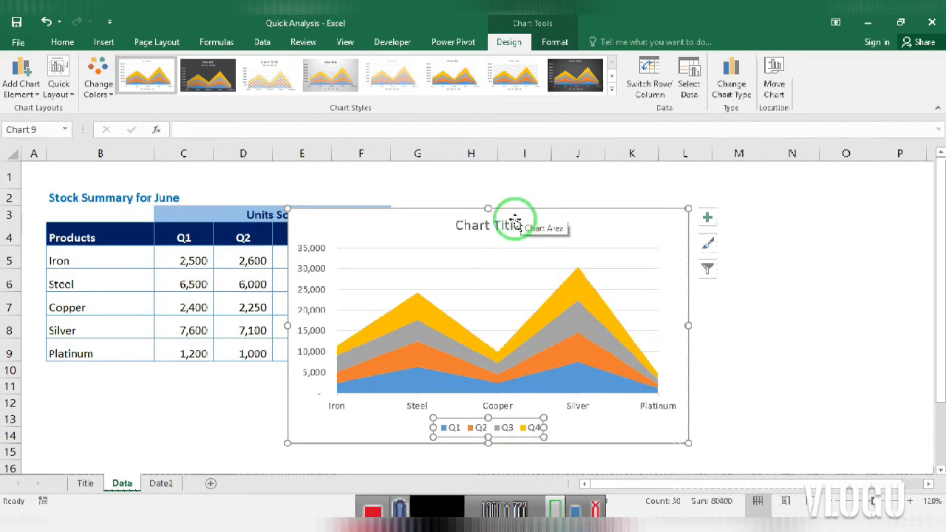
left_click(281, 80)
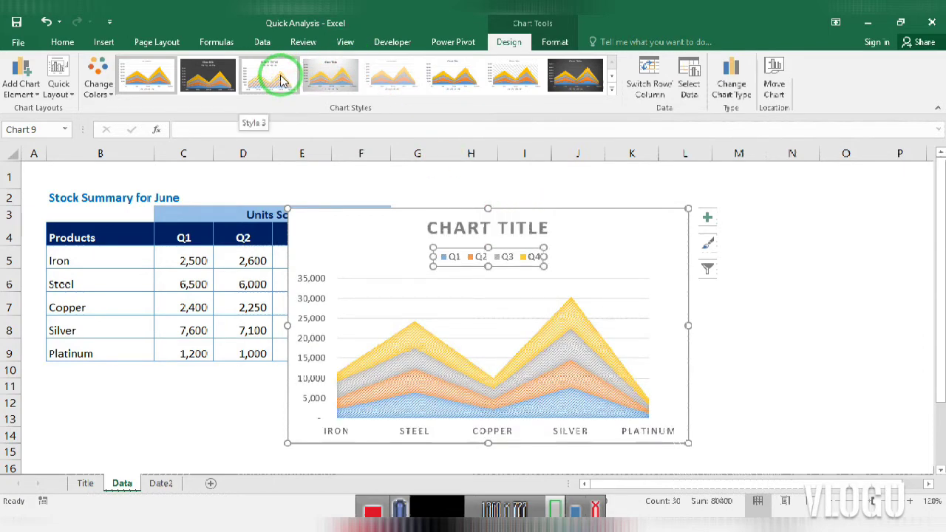
left_click(351, 80)
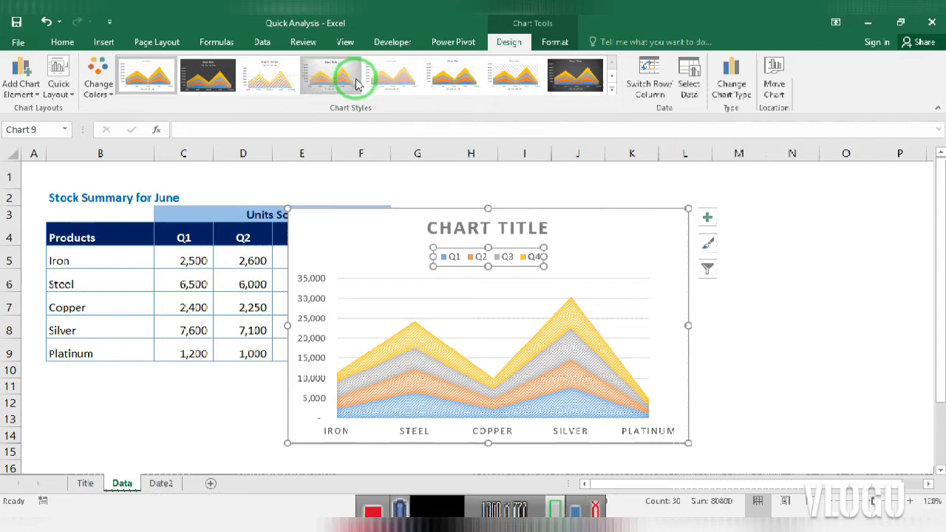
left_click(399, 79)
left_click(447, 83)
left_click(497, 81)
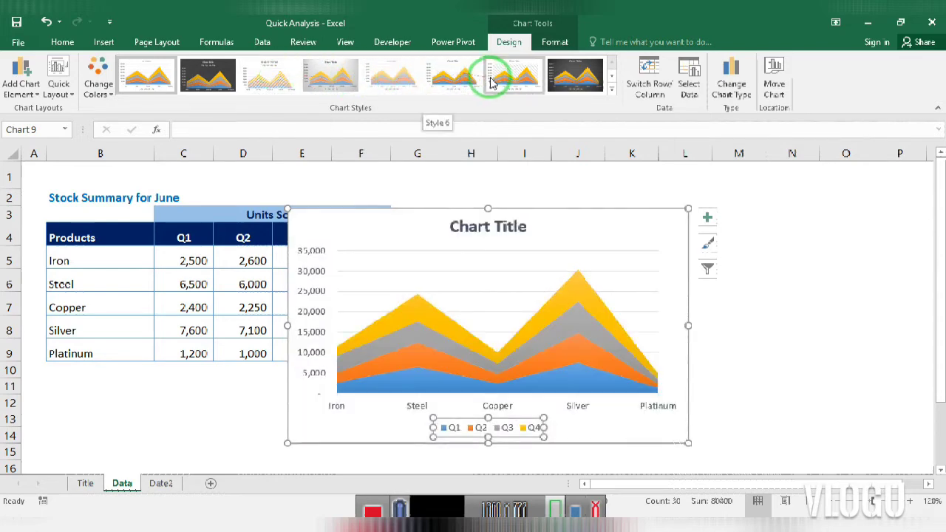
left_click(577, 81)
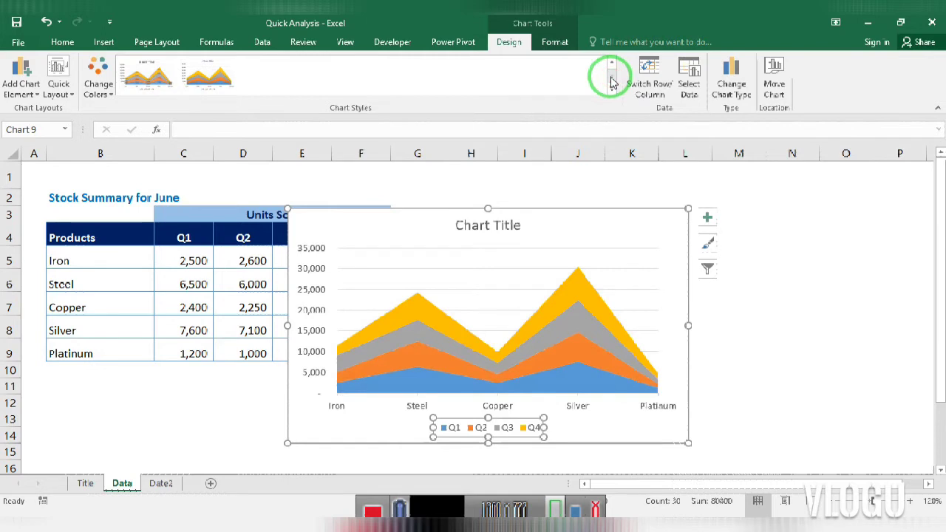
left_click(203, 77)
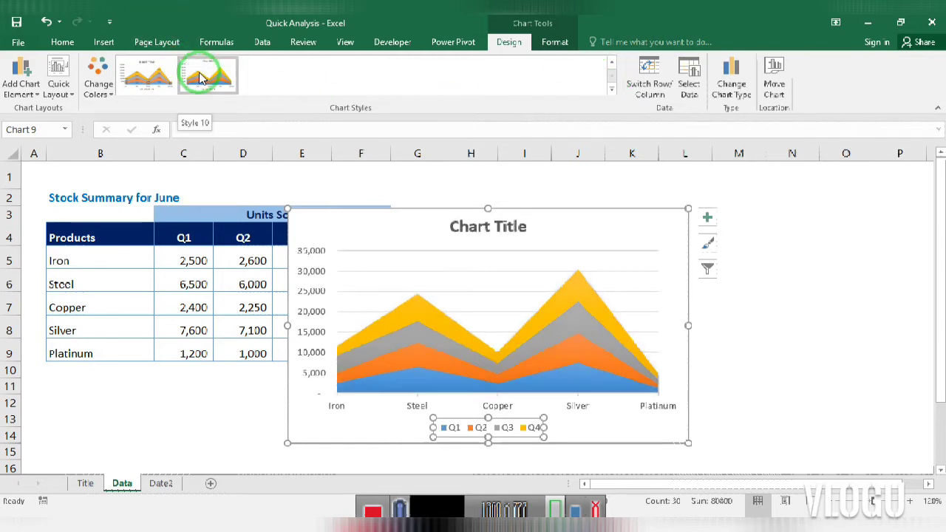
left_click(167, 76)
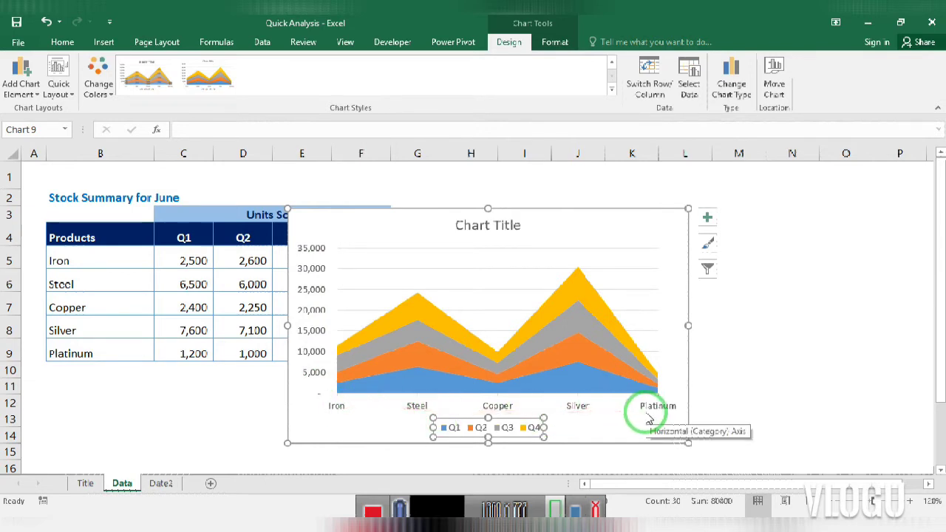
- Delete the stacked area chart from the Data sheet
left_click(564, 412)
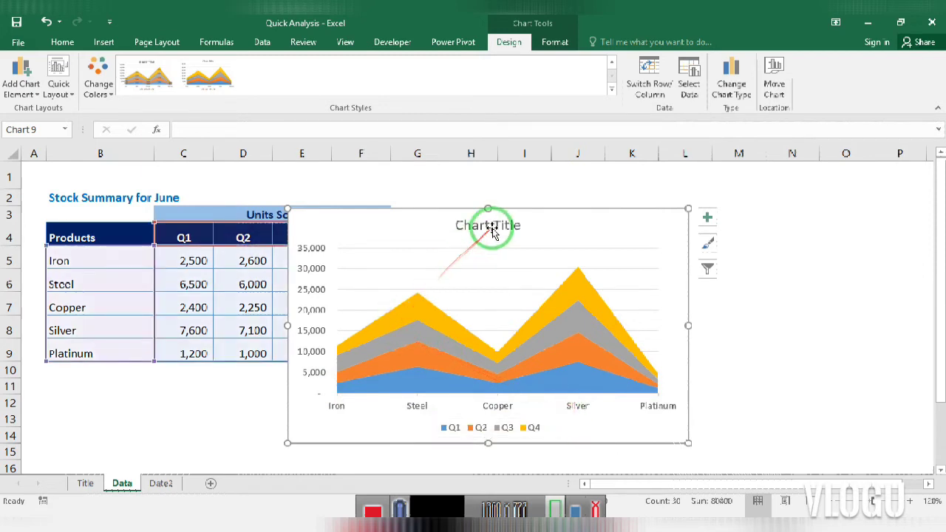
left_click(442, 214)
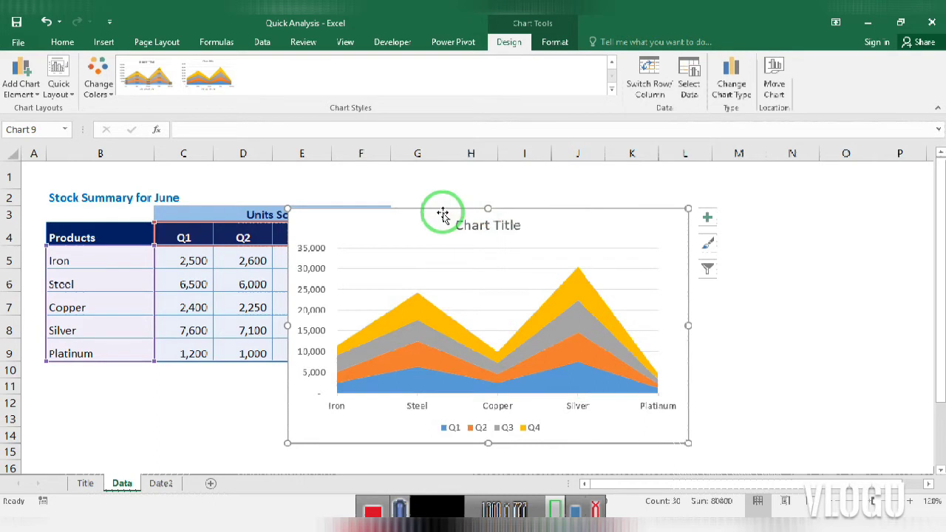
key("Delete")
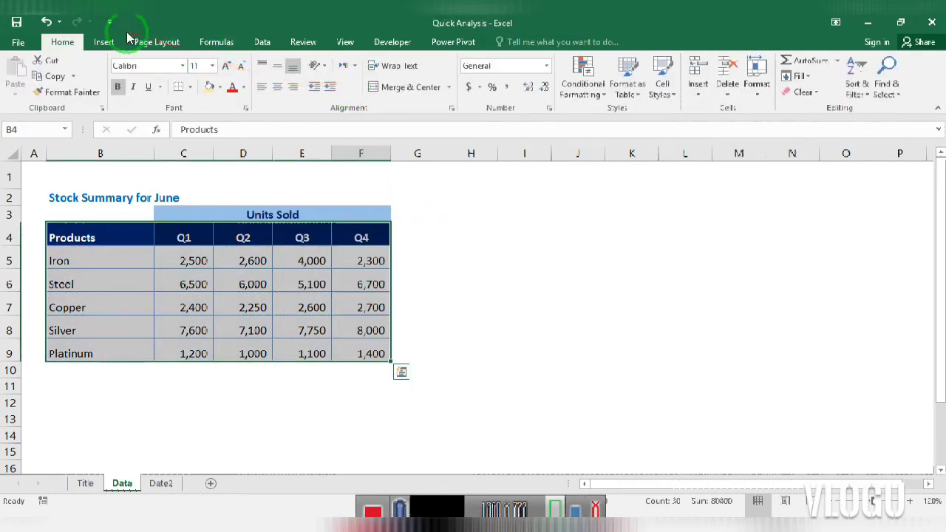
- Insert a 3-D pie chart of Iron's quarterly units sold from the header and Iron rows, B4:F5
left_click(104, 43)
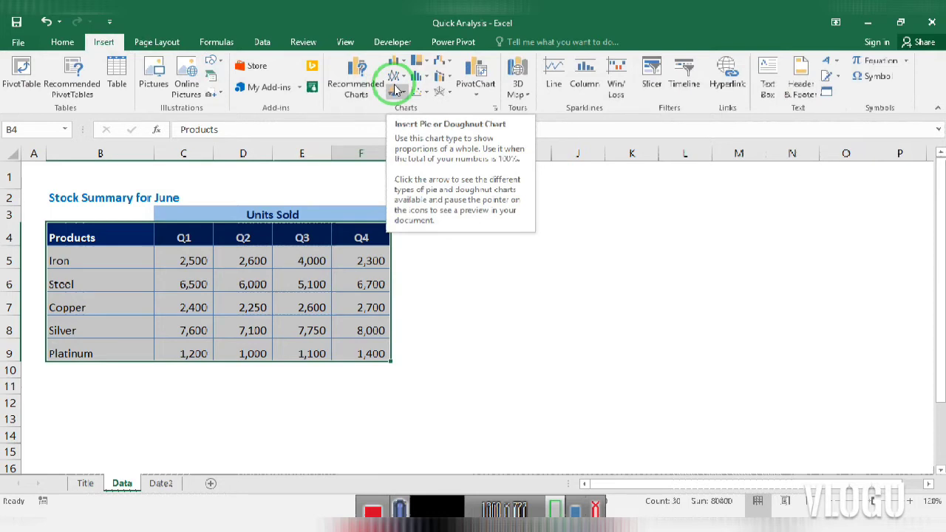
left_click(255, 259)
left_click_drag(65, 250, 268, 253)
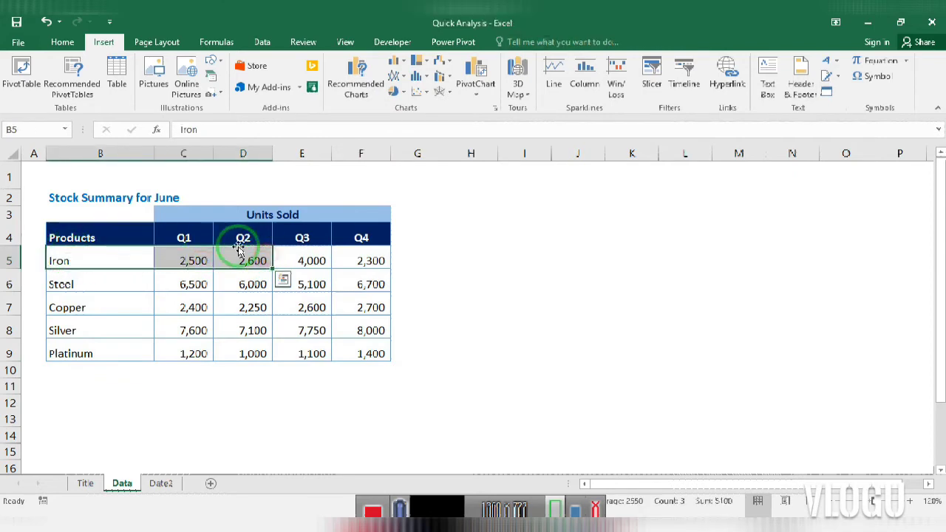
left_click(73, 230)
left_click_drag(73, 231, 354, 256)
left_click(395, 91)
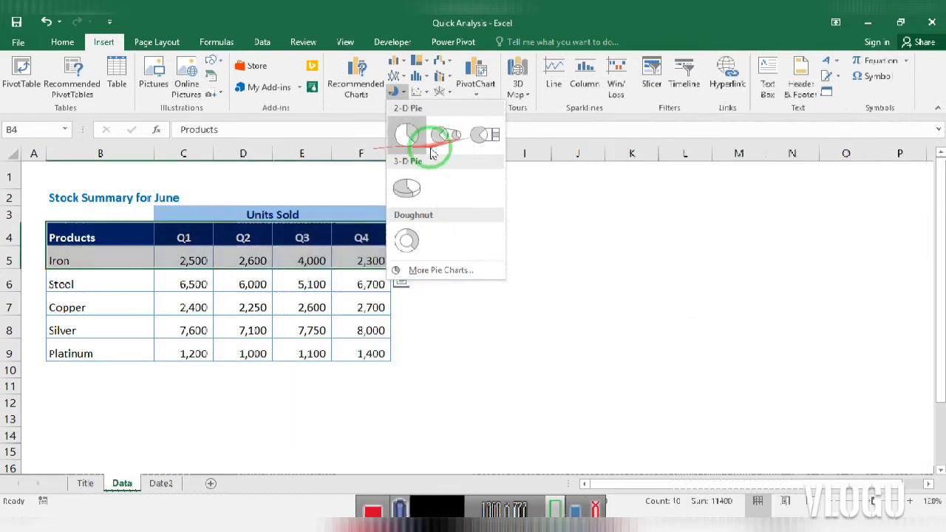
left_click(411, 189)
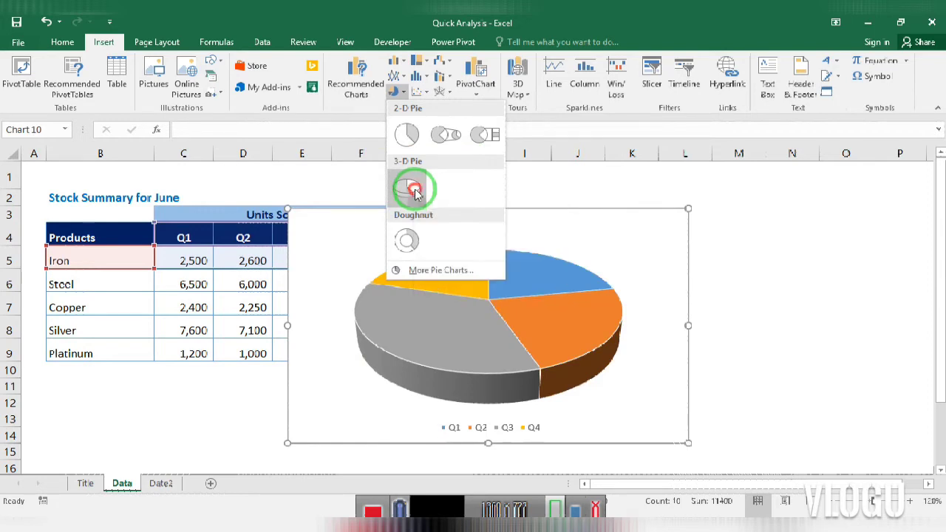
- Examine the values of the Iron pie slices, then try the sixth preset chart style and apply the eighth
mouse_move(447, 265)
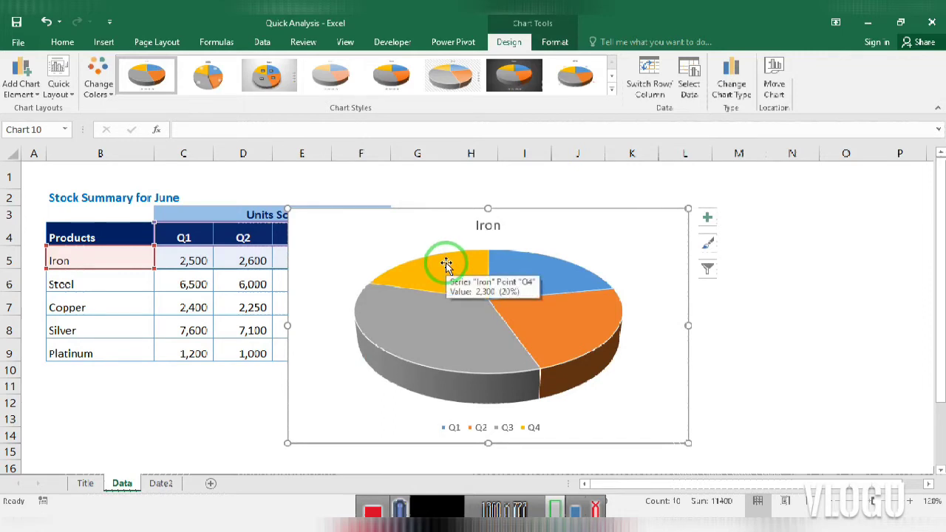
mouse_move(459, 288)
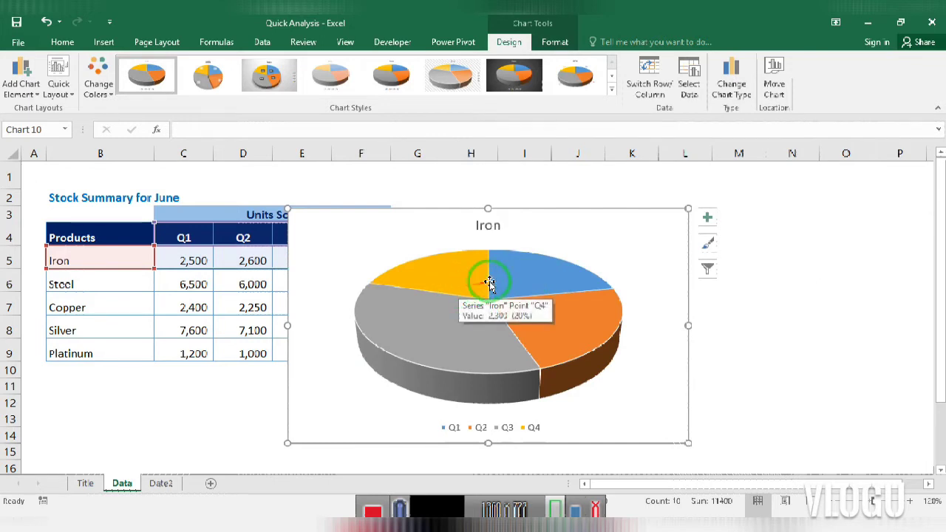
mouse_move(514, 280)
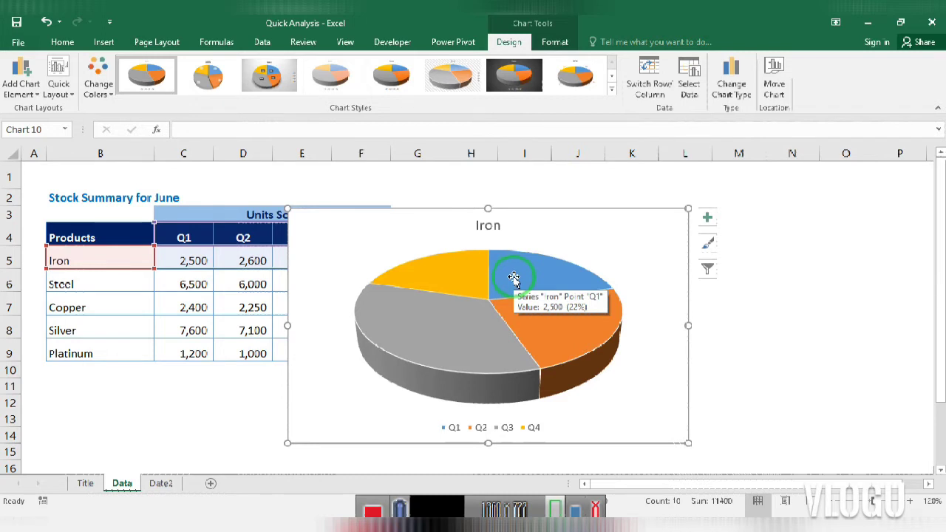
mouse_move(462, 321)
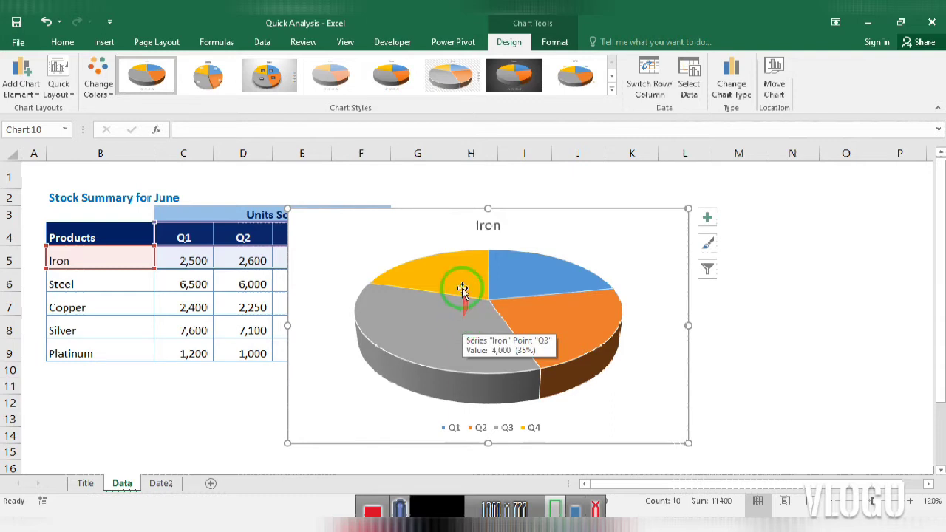
left_click(450, 80)
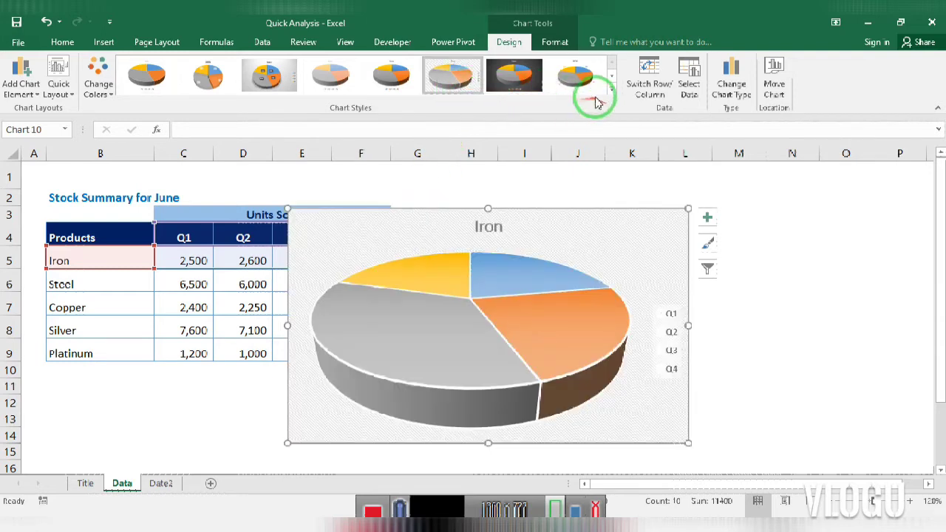
left_click(580, 79)
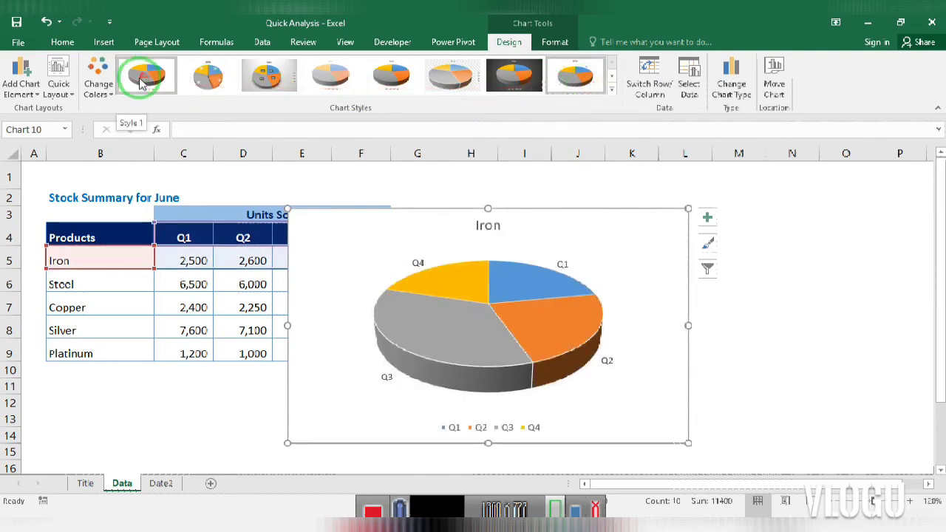
- Change the Iron pie chart to a doughnut chart and examine the values of its quarter segments
left_click(103, 44)
left_click(403, 91)
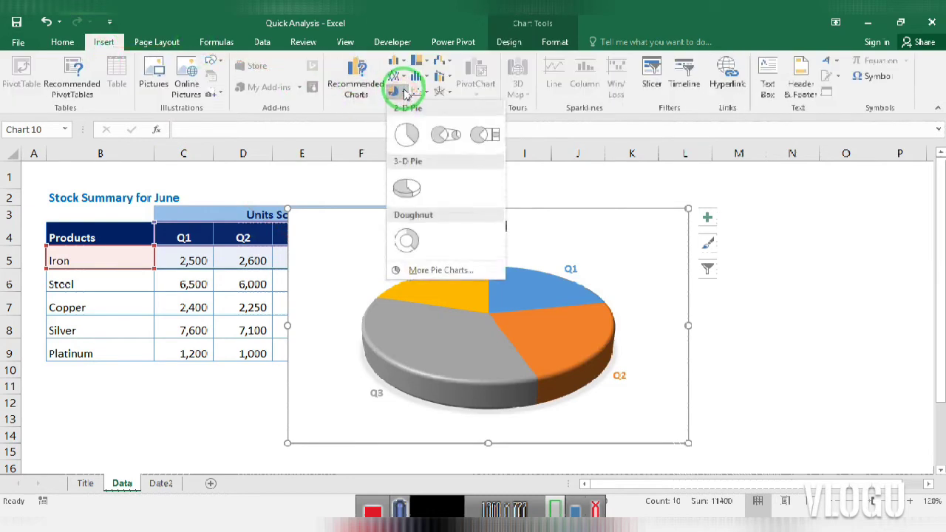
left_click(416, 260)
mouse_move(419, 261)
left_mouse_down()
mouse_move(418, 304)
mouse_move(467, 447)
mouse_move(504, 317)
mouse_move(499, 402)
mouse_move(426, 279)
mouse_move(508, 280)
left_mouse_up()
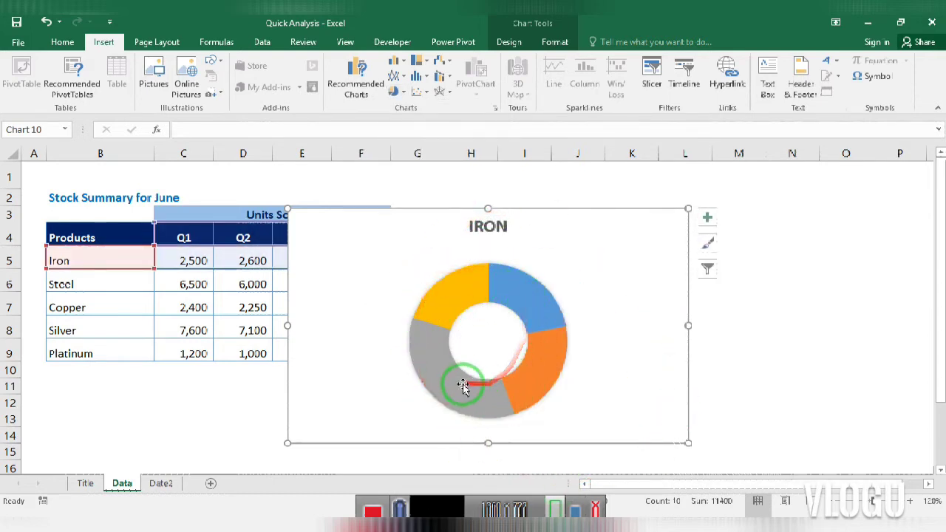
mouse_move(458, 381)
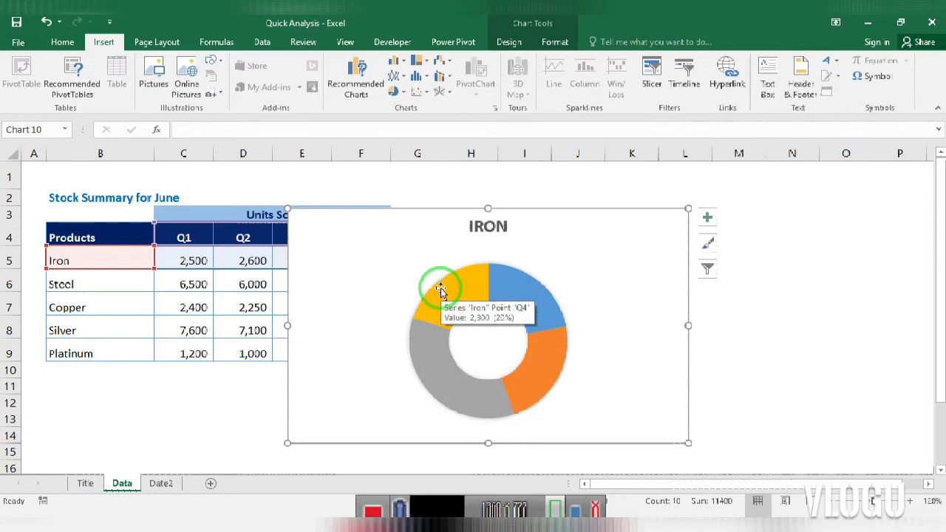
mouse_move(525, 287)
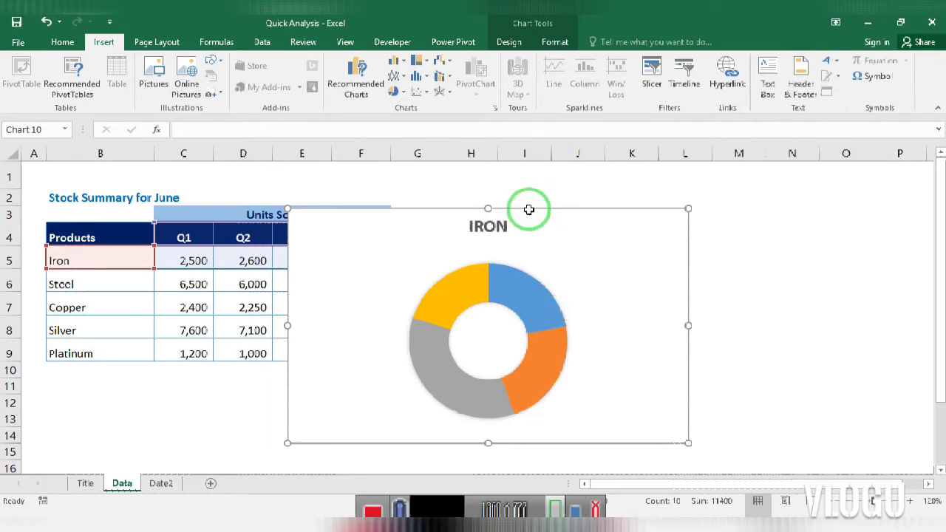
- Delete the Iron doughnut chart and insert a doughnut chart from the whole product table, B4:F9
key("Delete")
left_click_drag(61, 240, 346, 342)
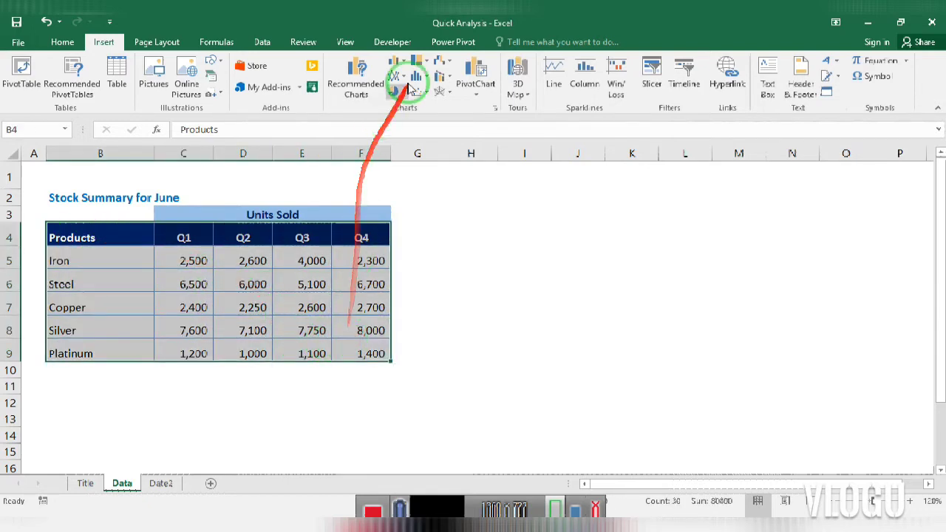
left_click(405, 90)
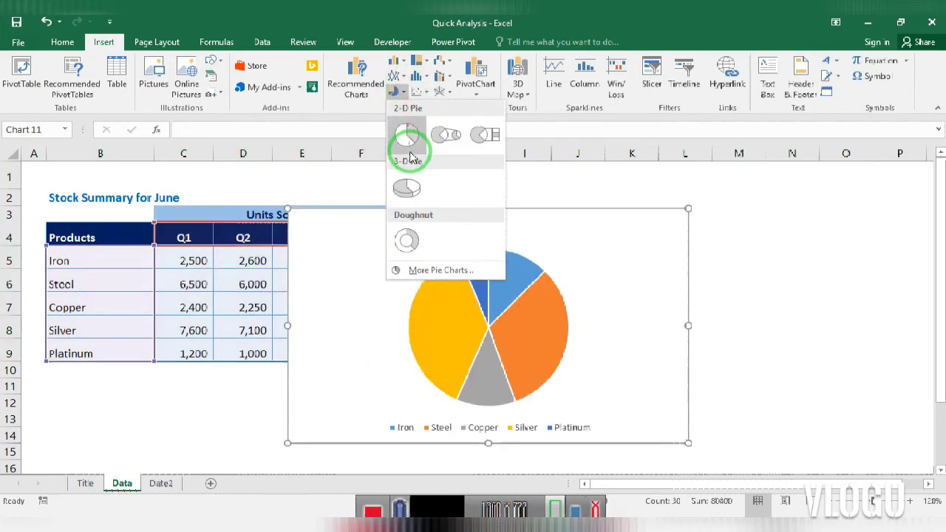
left_click(412, 235)
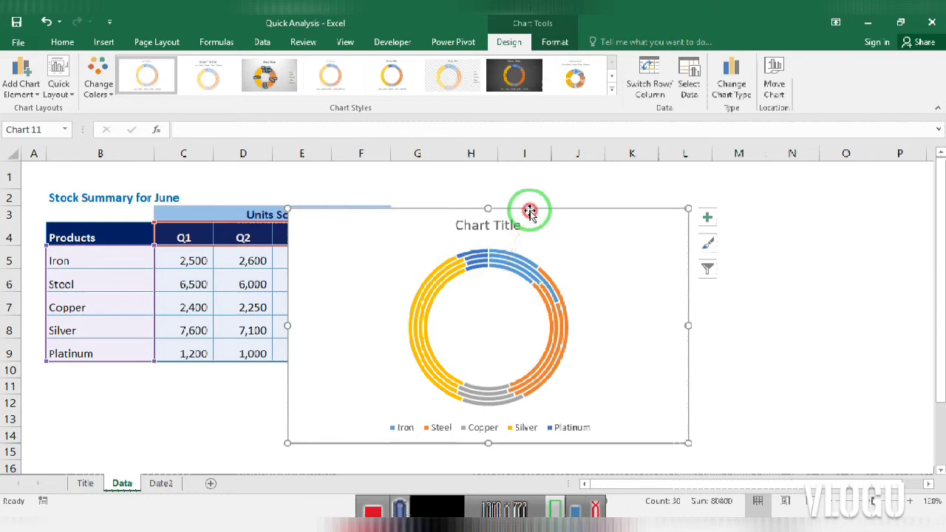
- Delete the multi-ring doughnut chart and preview a treemap of the header and Iron rows, B4:F5, without inserting it
key("Delete")
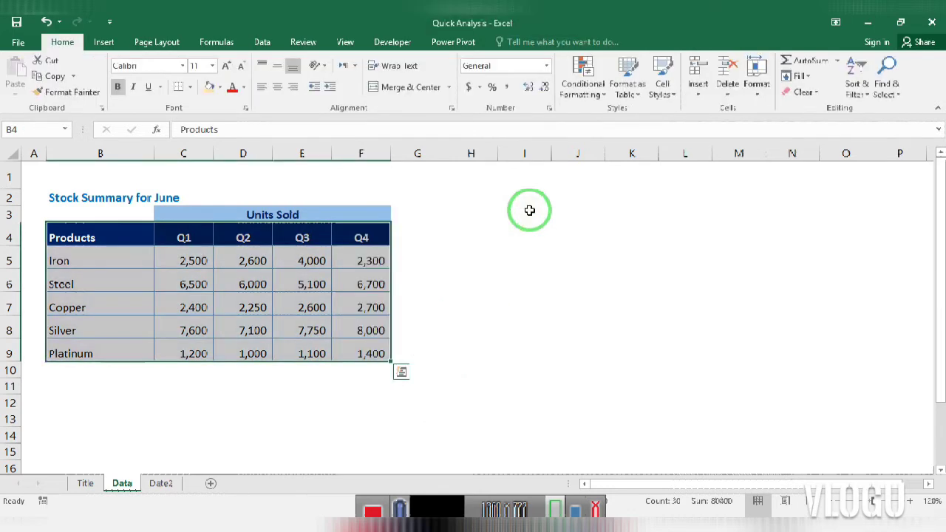
left_click(104, 43)
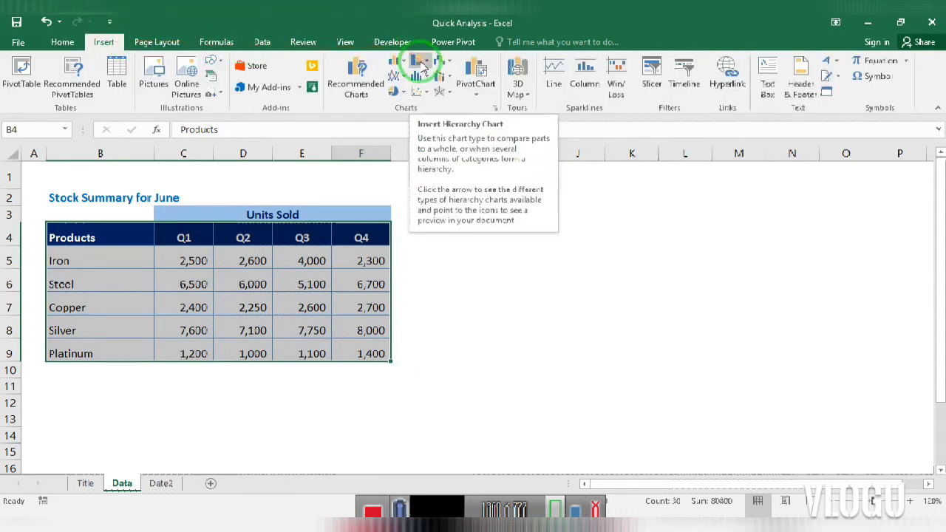
left_click(423, 65)
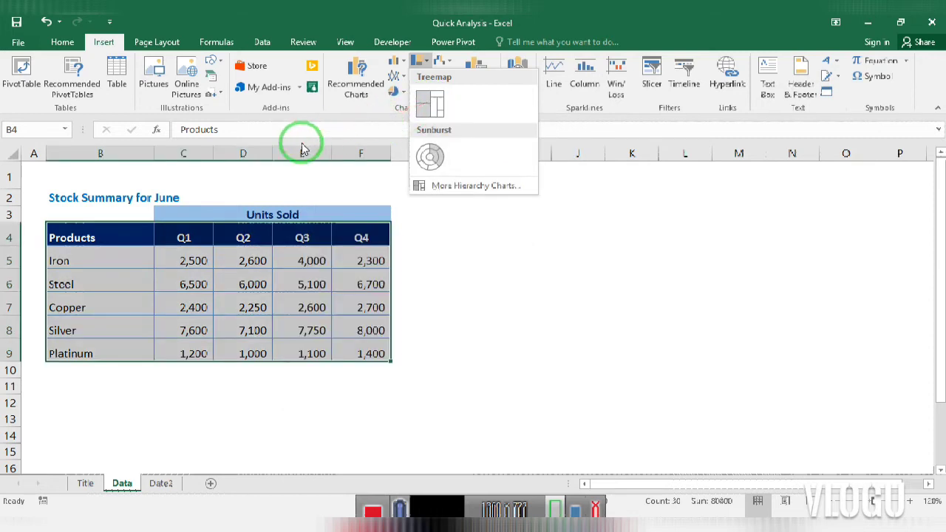
left_click(66, 229)
left_click_drag(66, 230, 371, 260)
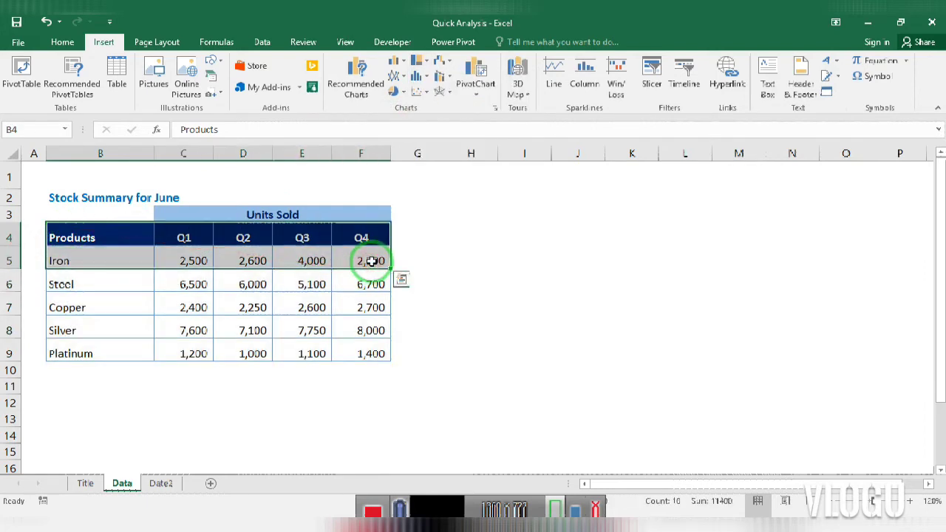
left_click(419, 61)
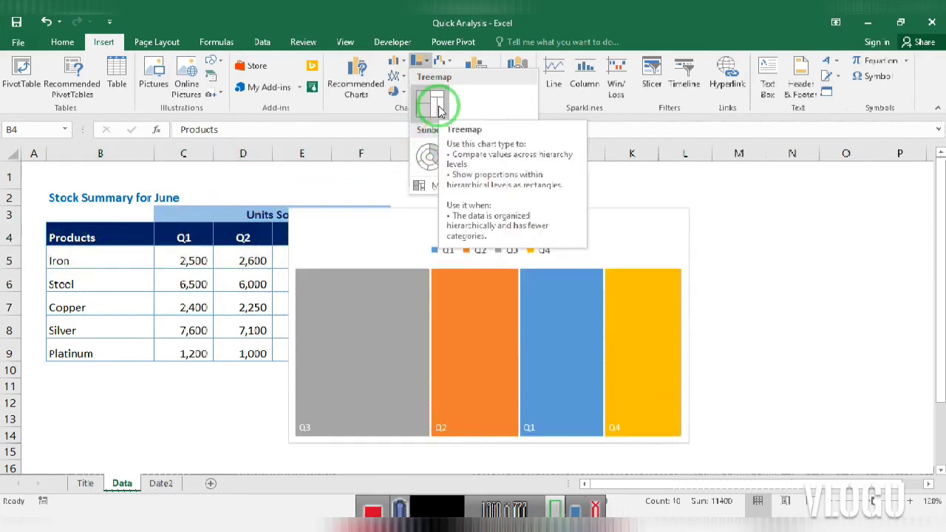
- Preview a treemap of the Iron row without its headers, and again with the header row included
left_click(77, 263)
left_click_drag(77, 264, 369, 255)
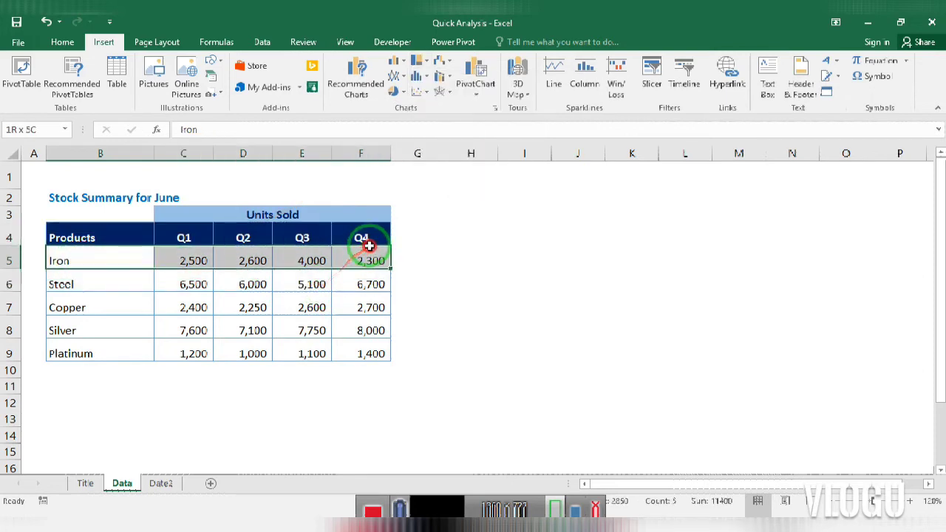
left_click(416, 65)
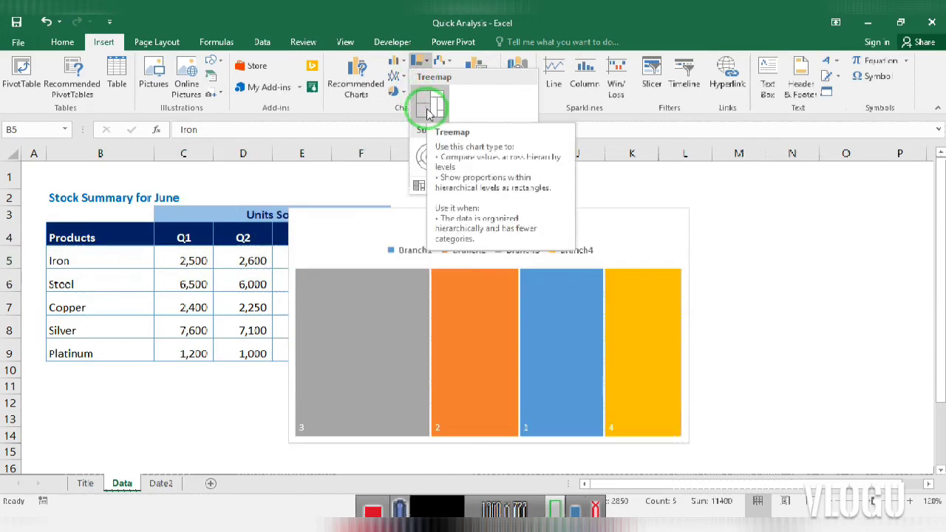
left_click(116, 261)
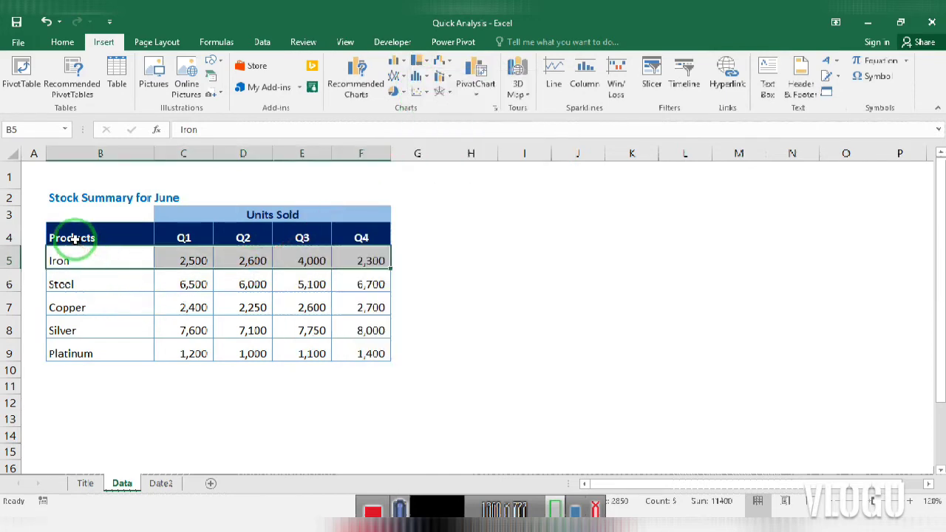
left_click_drag(74, 238, 336, 264)
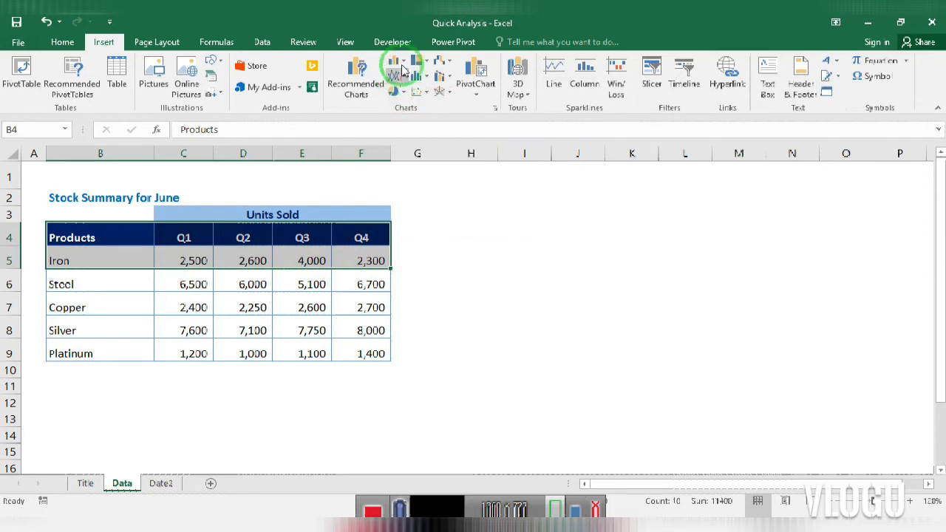
left_click(395, 62)
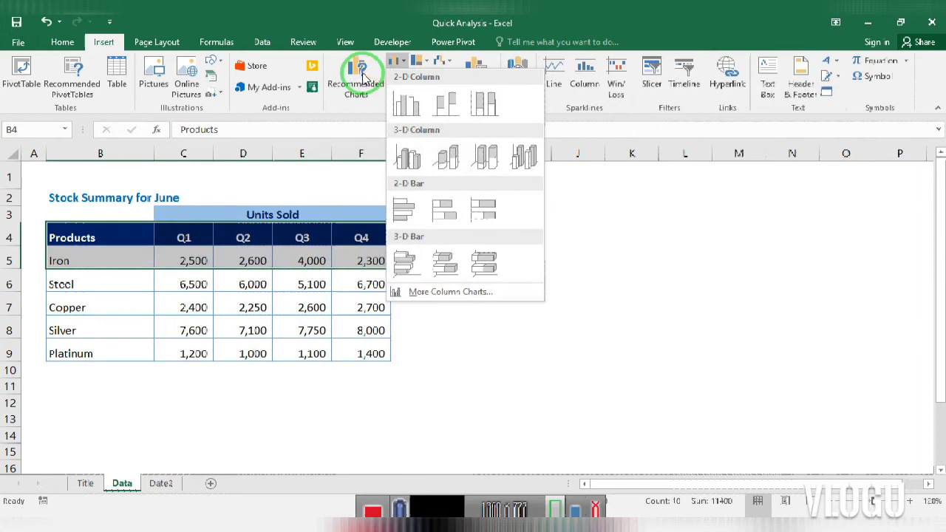
left_click(415, 62)
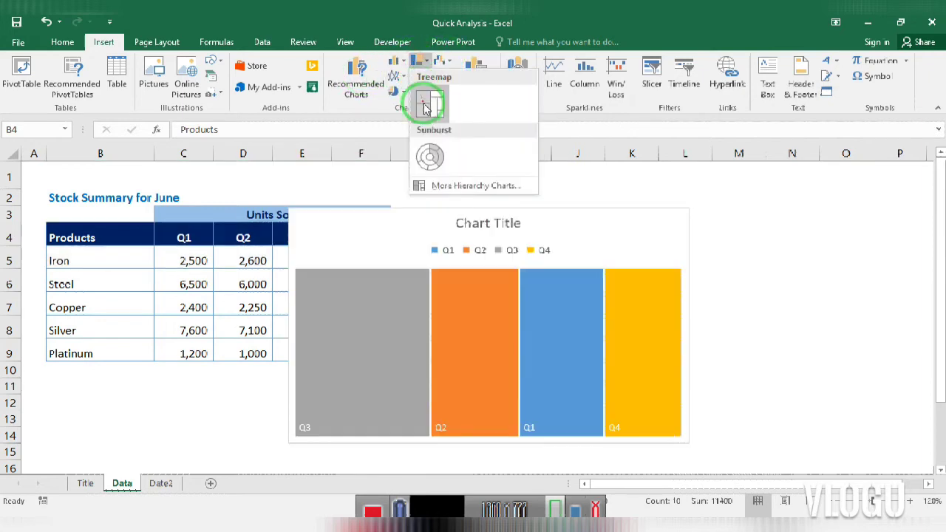
- Select the header, Iron and Steel rows and review the available column, bar and hierarchy chart types without inserting one
left_click(74, 222)
left_click_drag(73, 227, 354, 272)
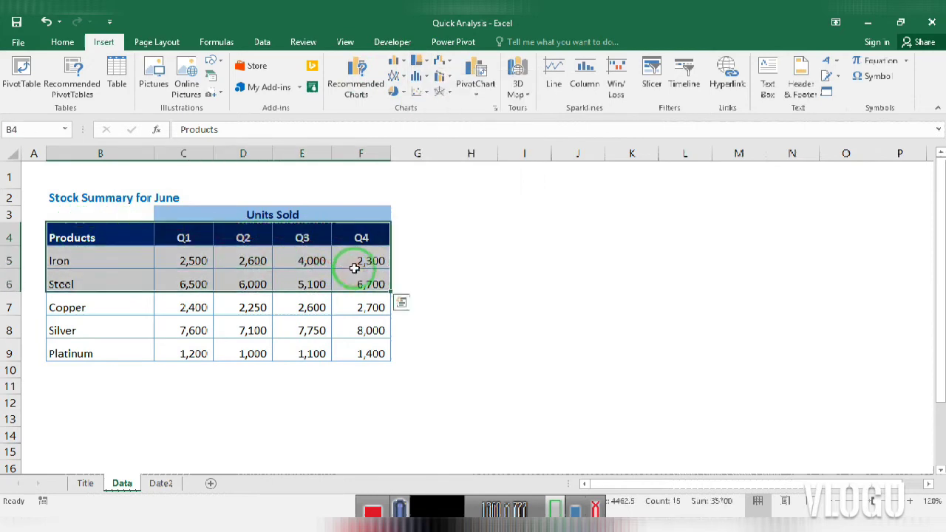
left_click(404, 64)
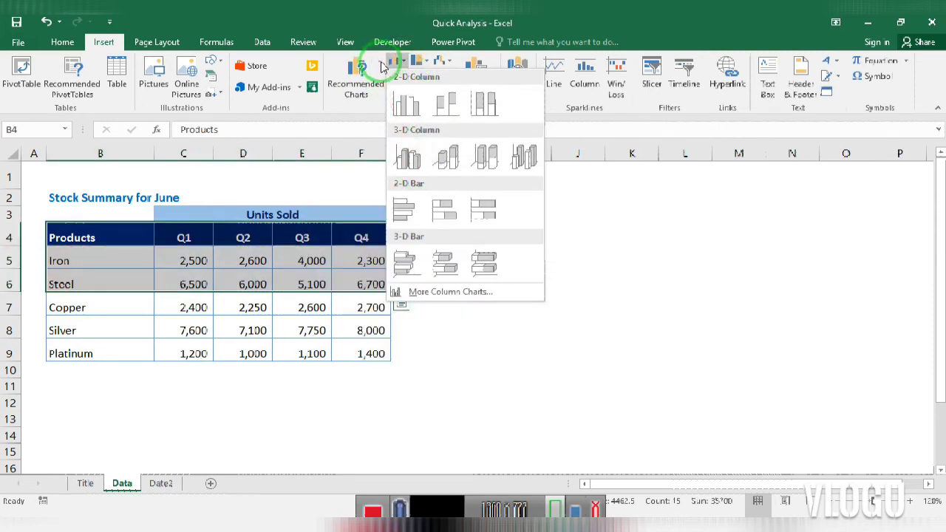
left_click(419, 61)
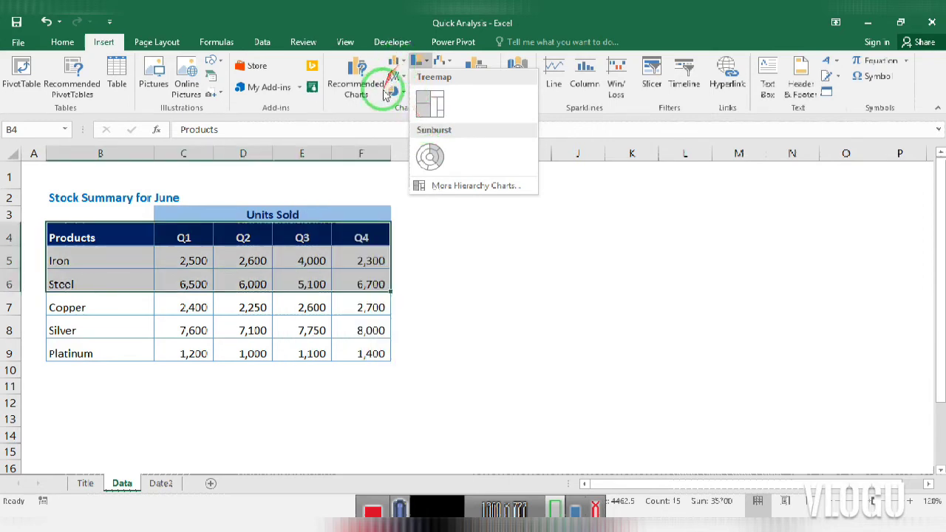
left_click(371, 109)
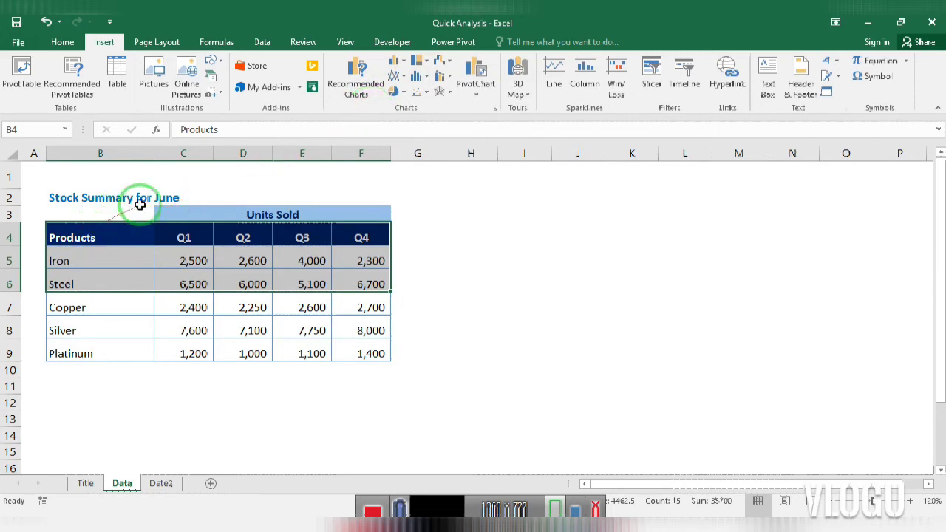
- Select the header and Iron rows, B4:F5, and preview stacked and 100% stacked column charts without inserting one
left_click(77, 237)
left_click_drag(77, 238, 344, 261)
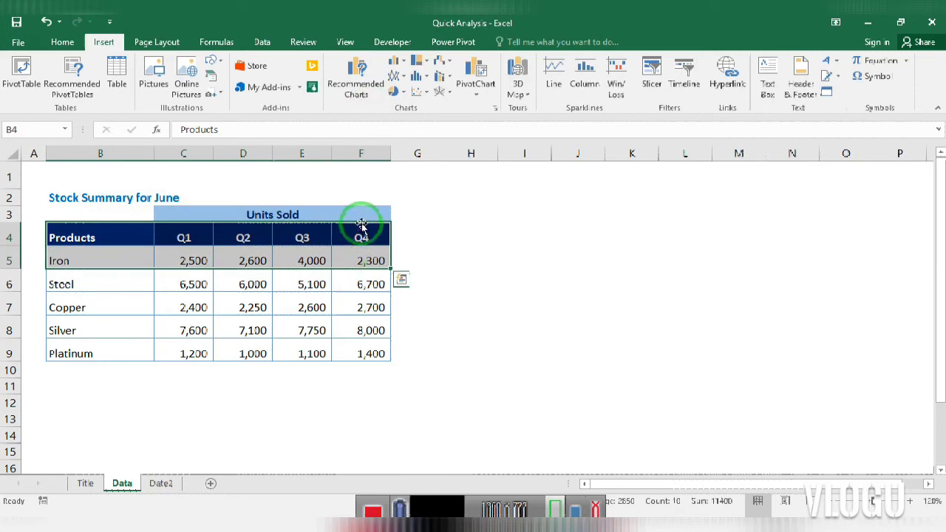
left_click(403, 65)
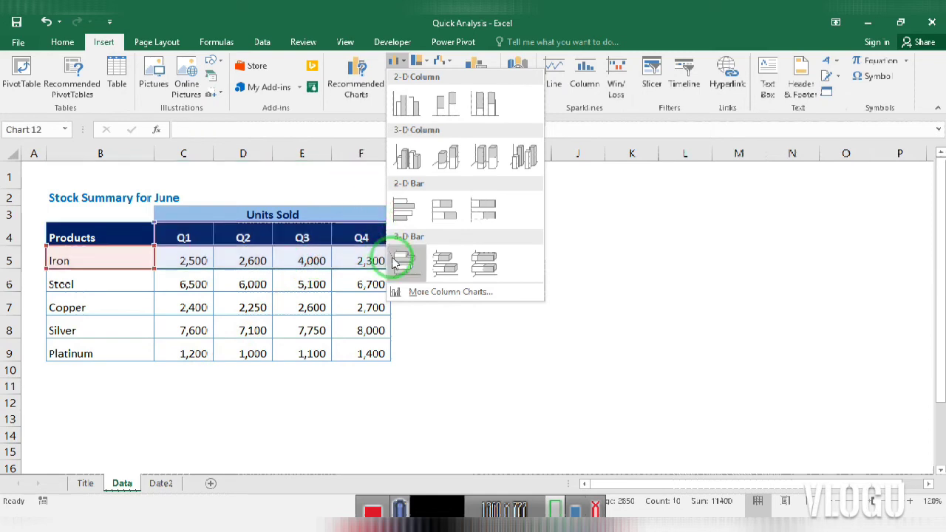
left_click(446, 293)
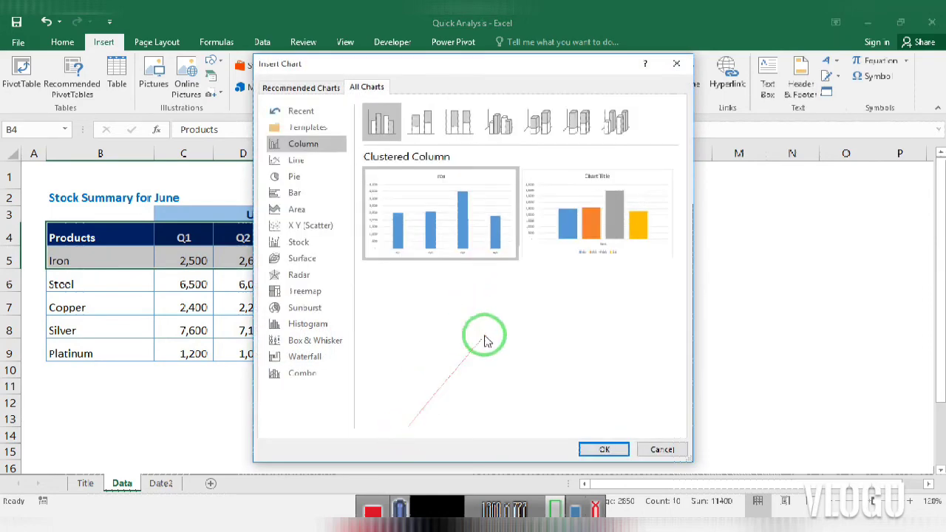
mouse_move(400, 185)
left_click(434, 126)
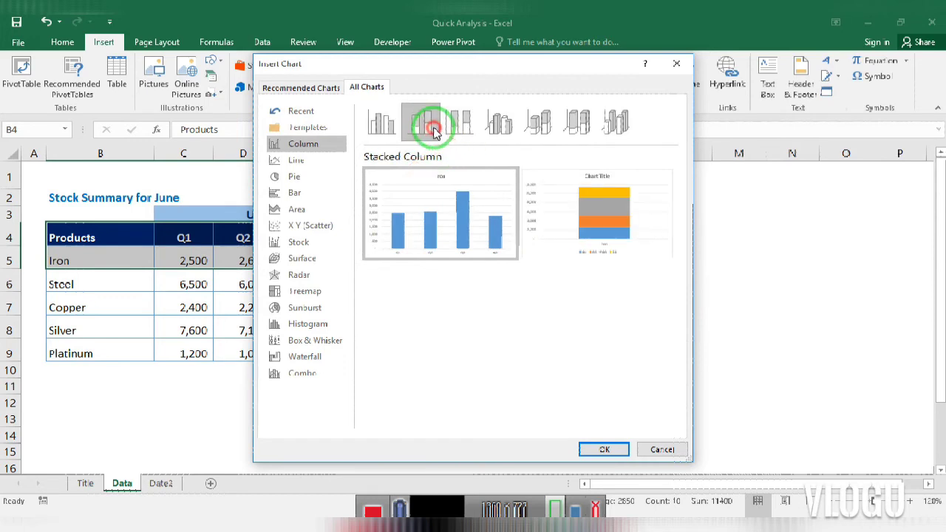
left_click(464, 124)
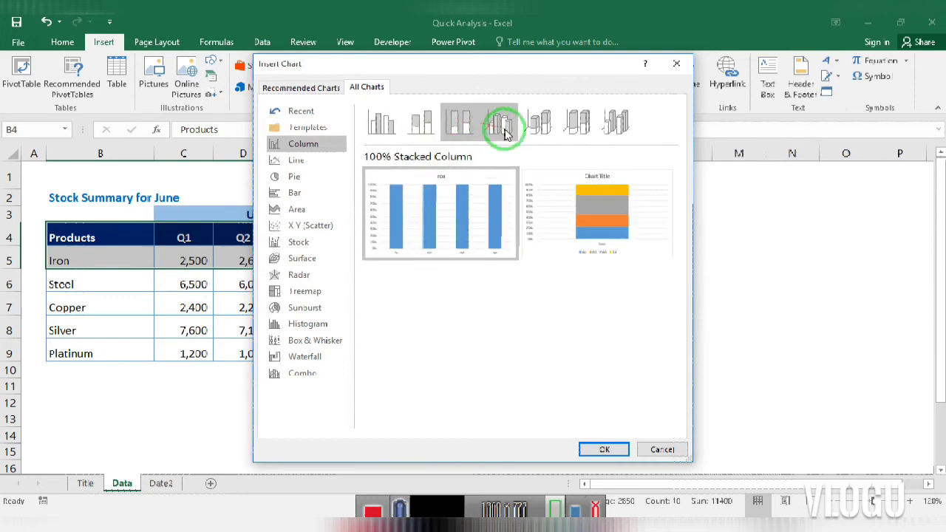
mouse_move(571, 235)
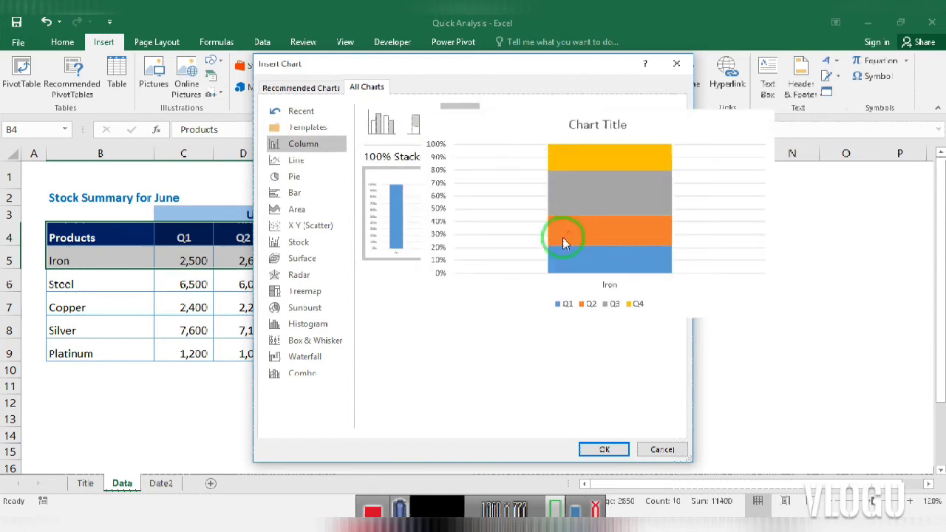
left_click(660, 450)
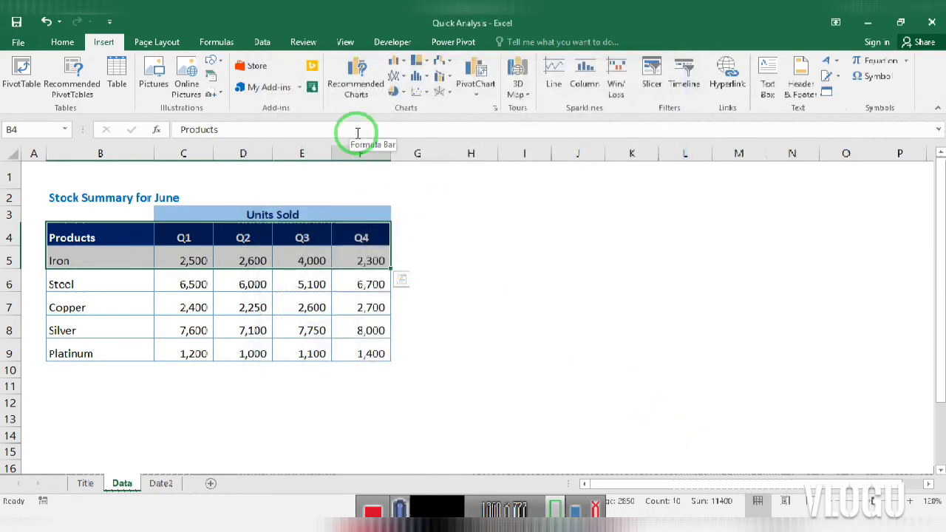
- Select the whole product table, B4:F9, and review the scatter, bubble, waterfall, stock, combo and 3D Map options without inserting any
left_click_drag(72, 228, 374, 348)
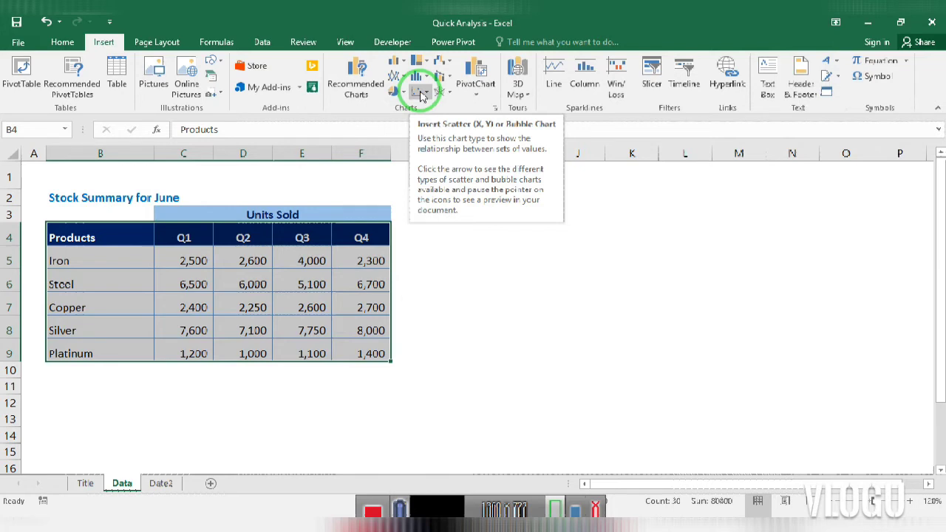
left_click(421, 93)
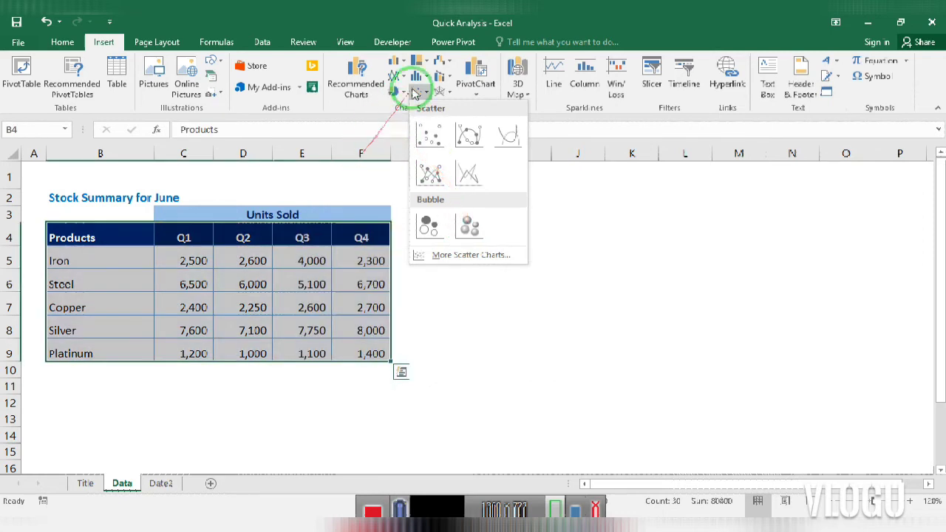
left_click(441, 63)
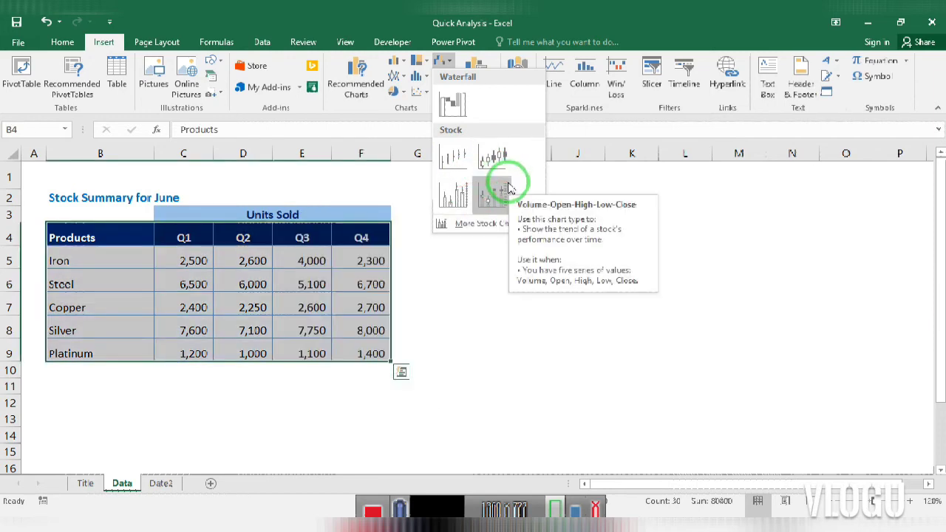
left_click(556, 118)
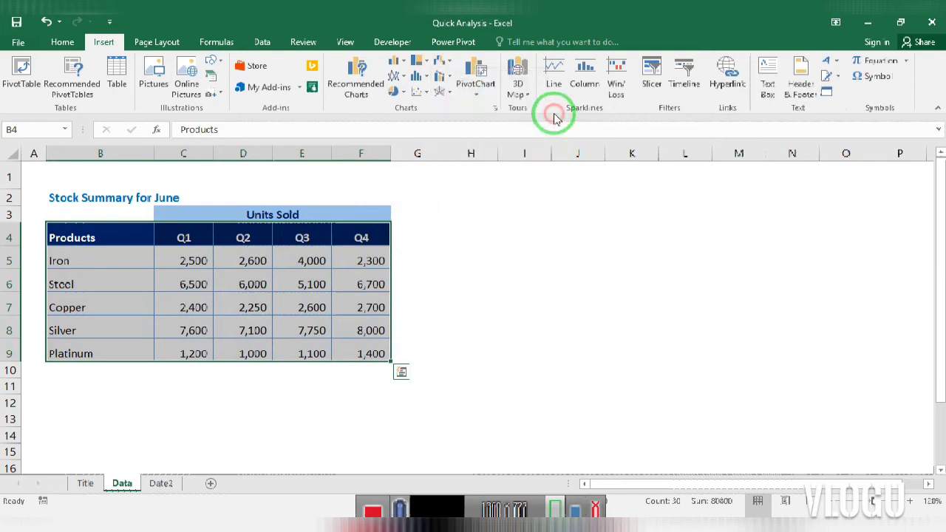
left_click(444, 75)
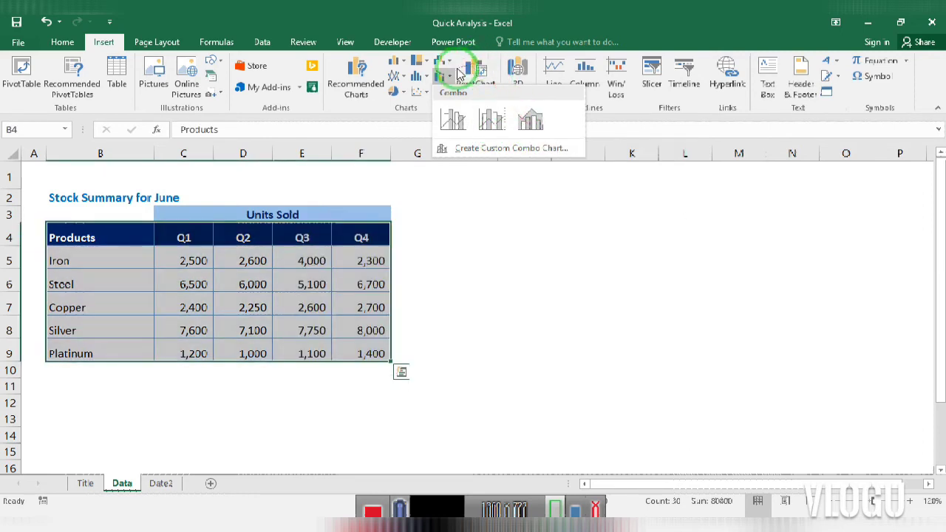
left_click(613, 116)
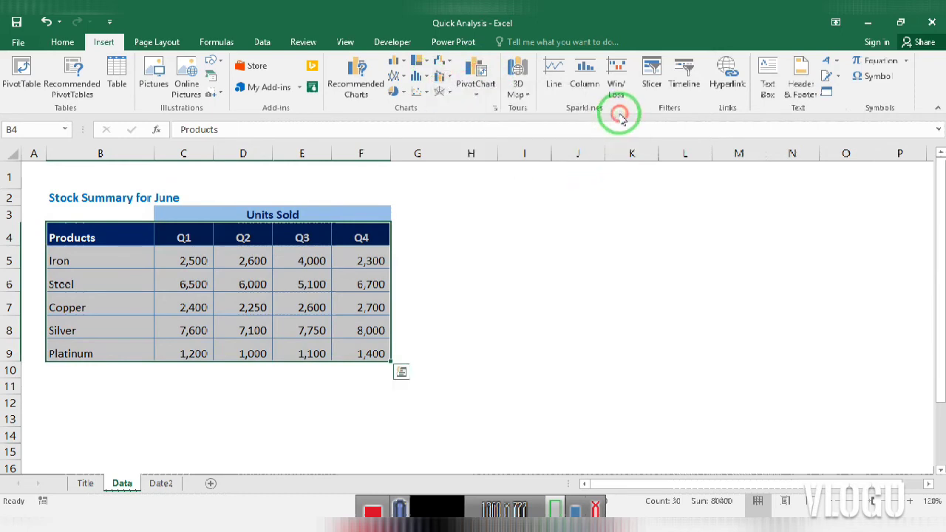
left_click(517, 93)
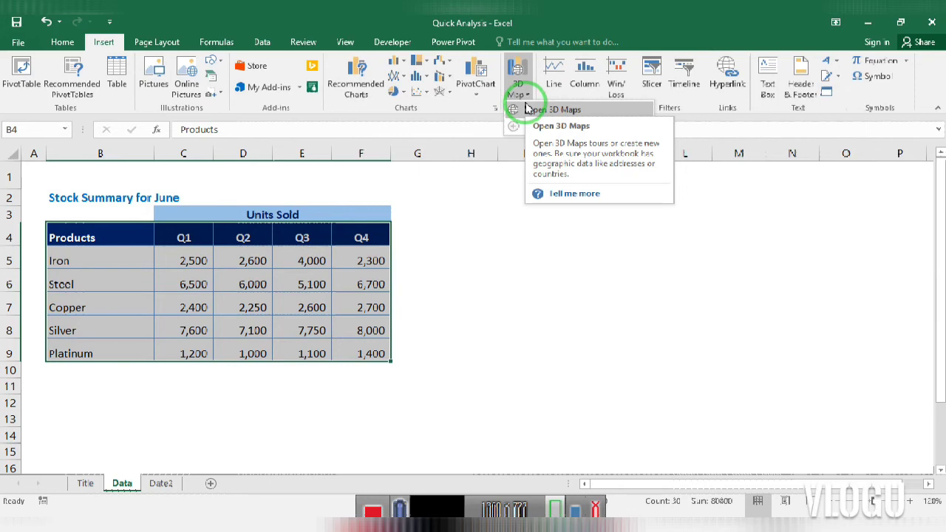
left_click(15, 44)
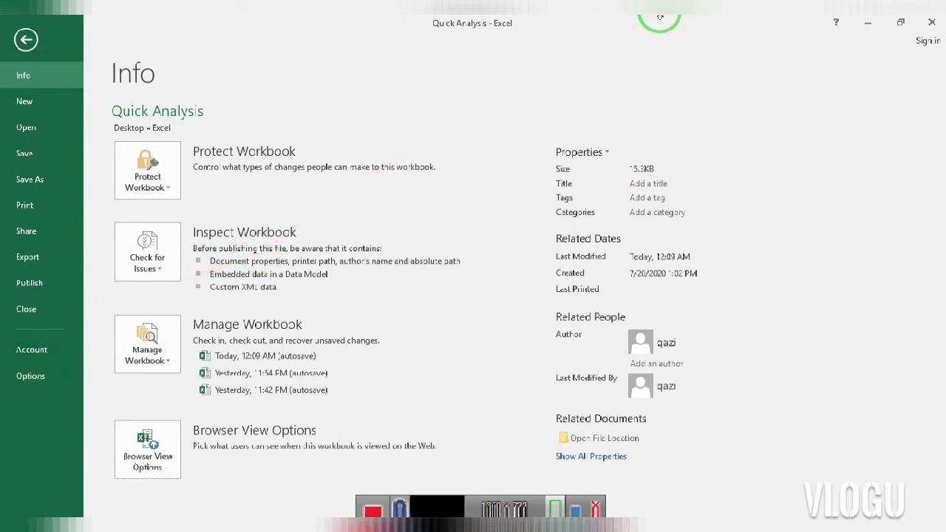
key("Escape")
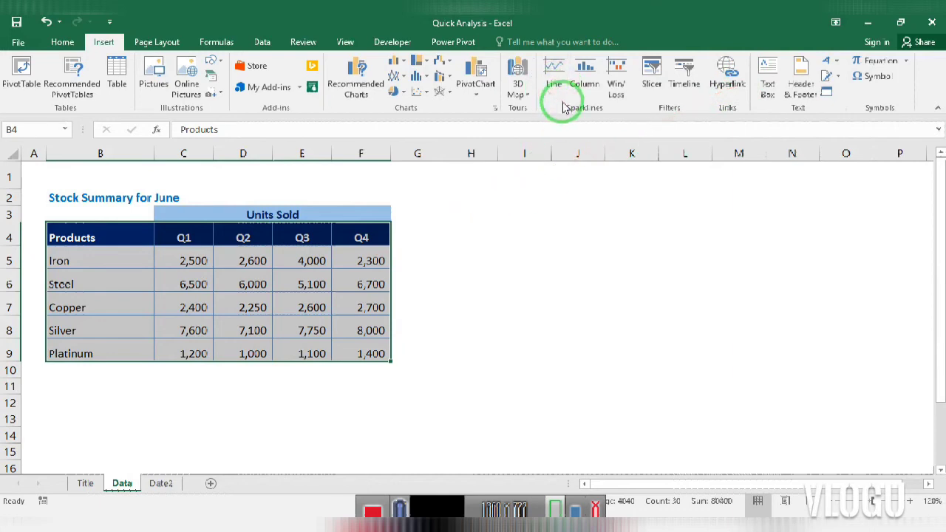
- Insert a line sparkline for the Iron row in cell G5, using C5:F5 as the data range
left_click(78, 260)
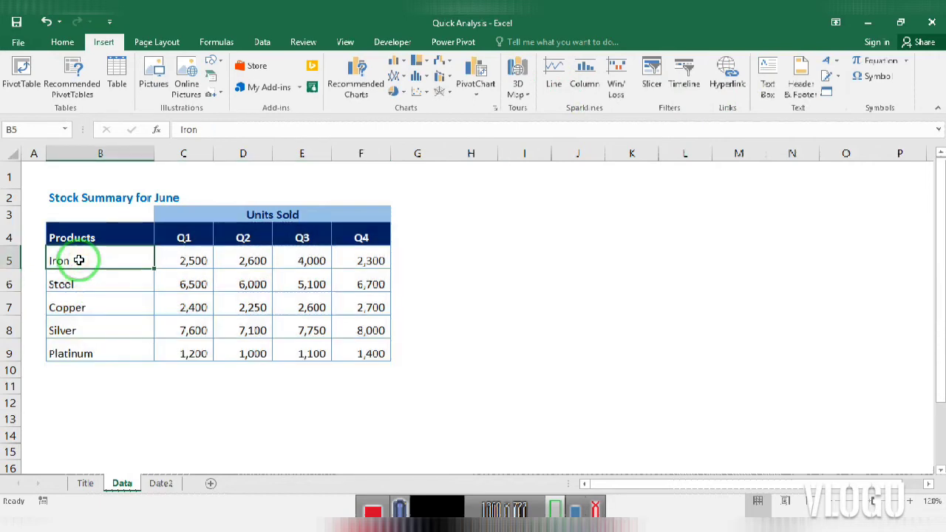
left_click_drag(76, 260, 332, 253)
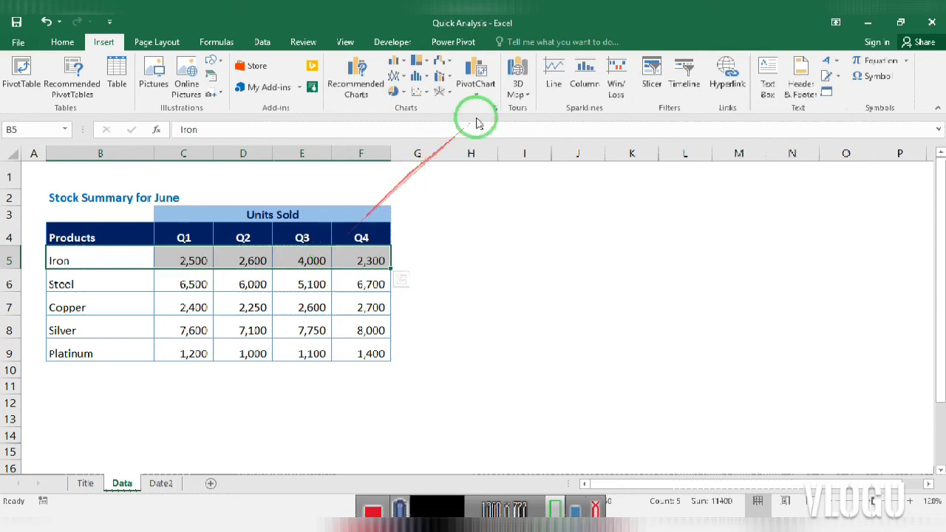
left_click(563, 74)
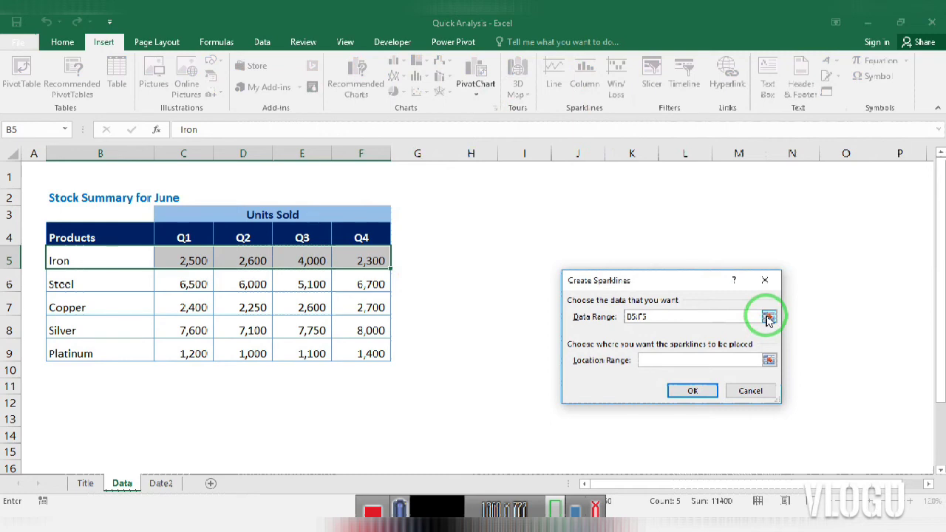
left_click(768, 318)
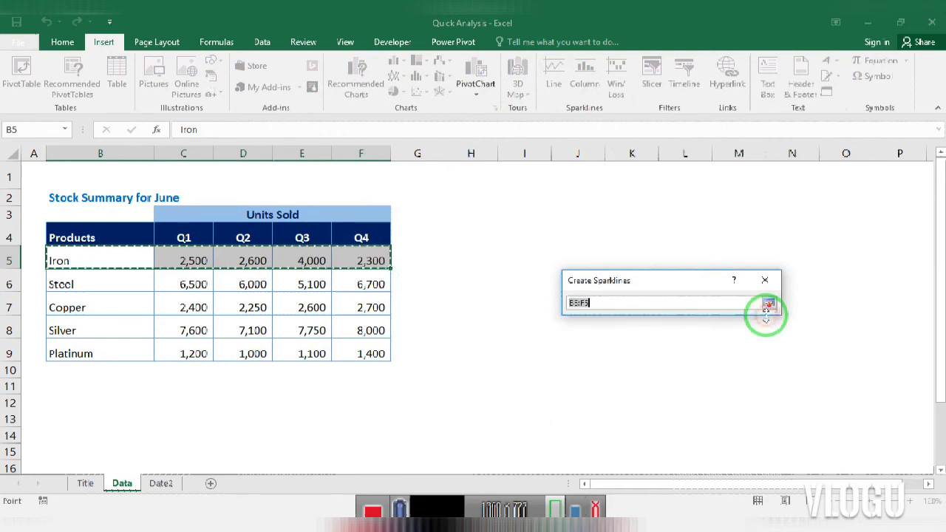
left_click(185, 260)
left_click_drag(185, 261, 359, 262)
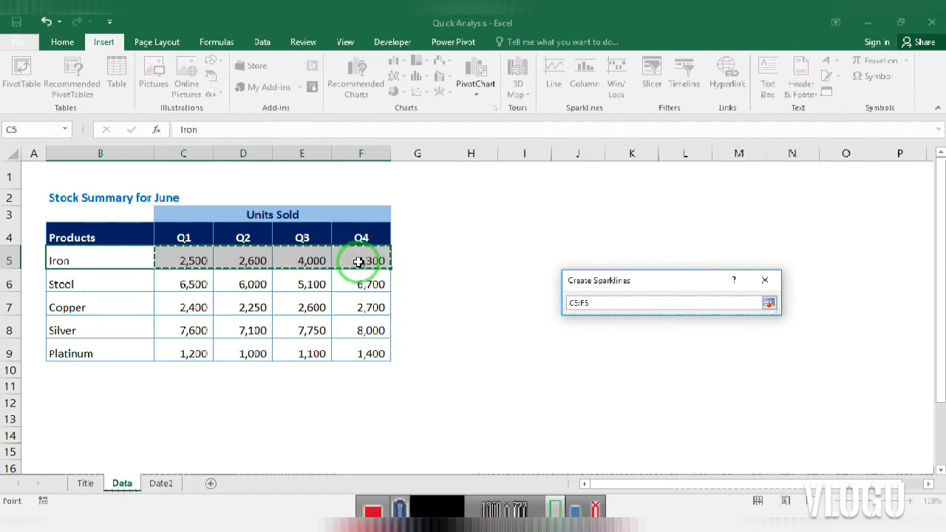
key("Return")
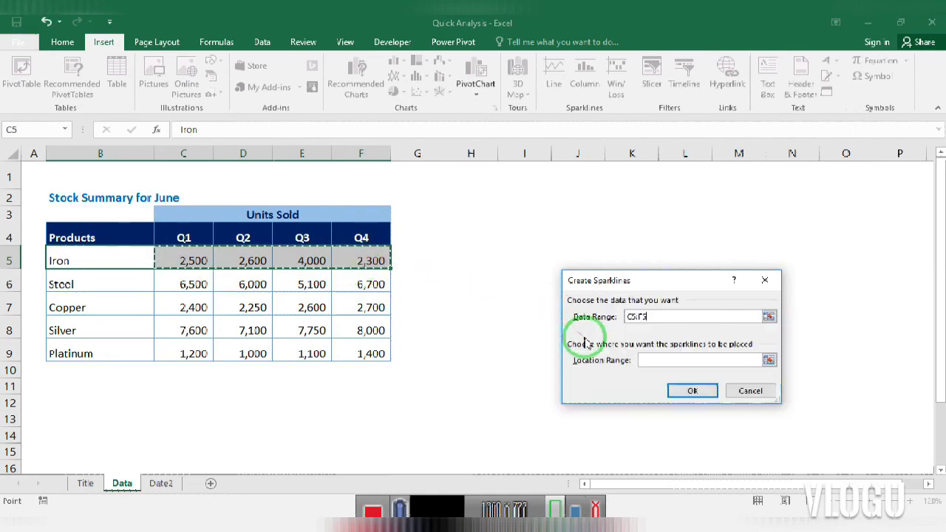
left_click(768, 360)
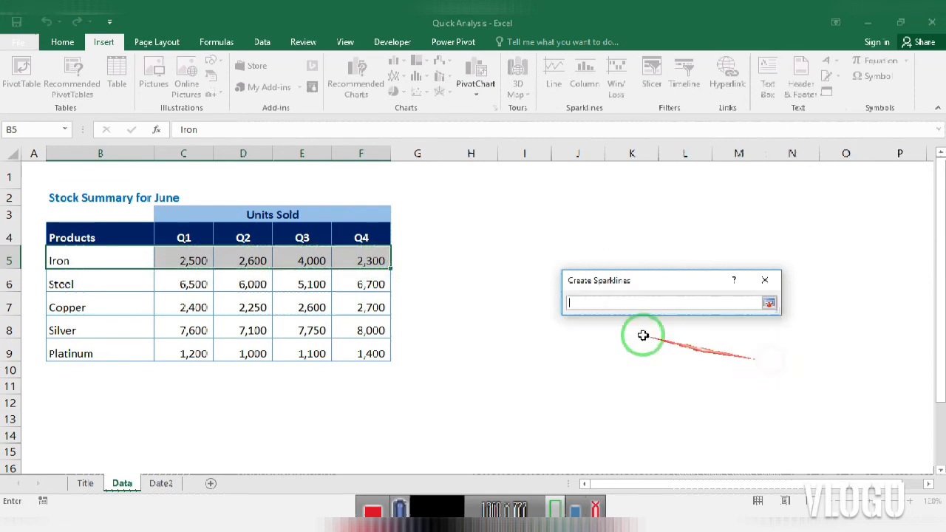
left_click(397, 254)
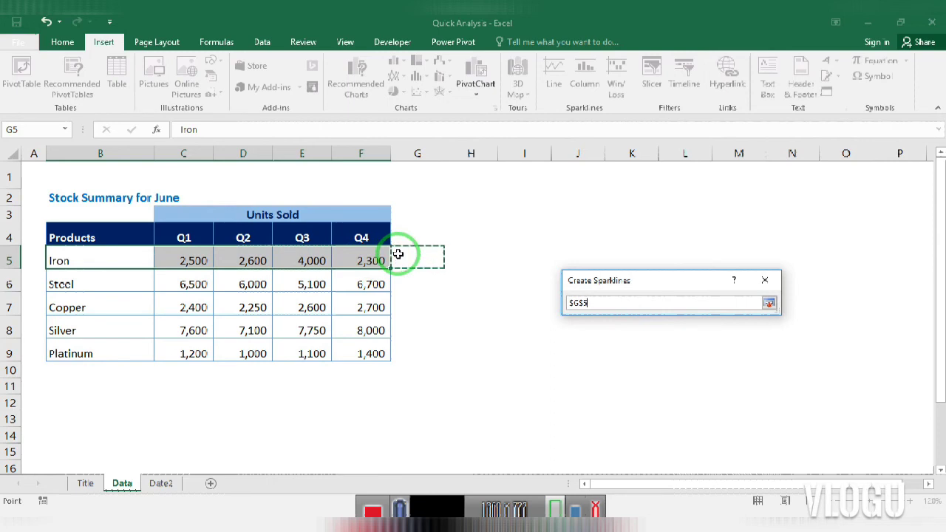
key("Return")
left_click(695, 397)
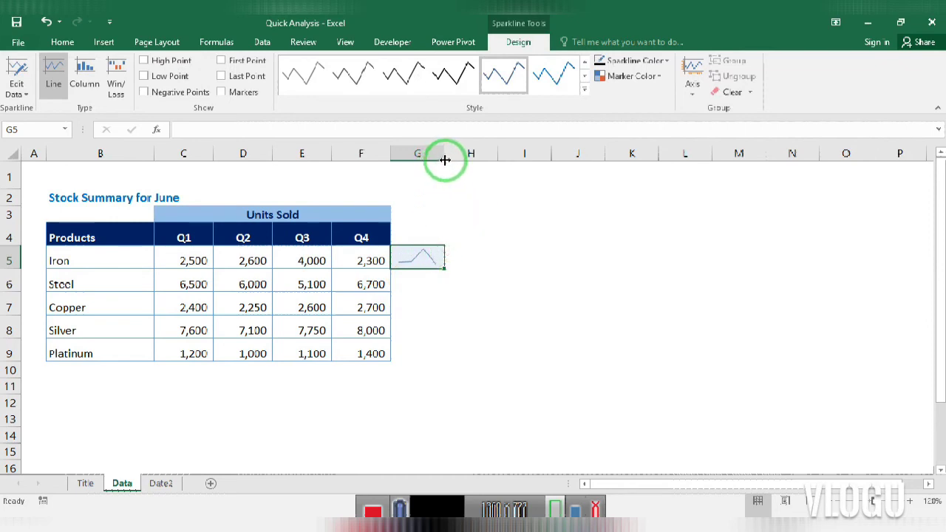
- Widen column G slightly and apply a green sparkline style to the Iron sparkline in G5
left_click_drag(445, 161, 469, 172)
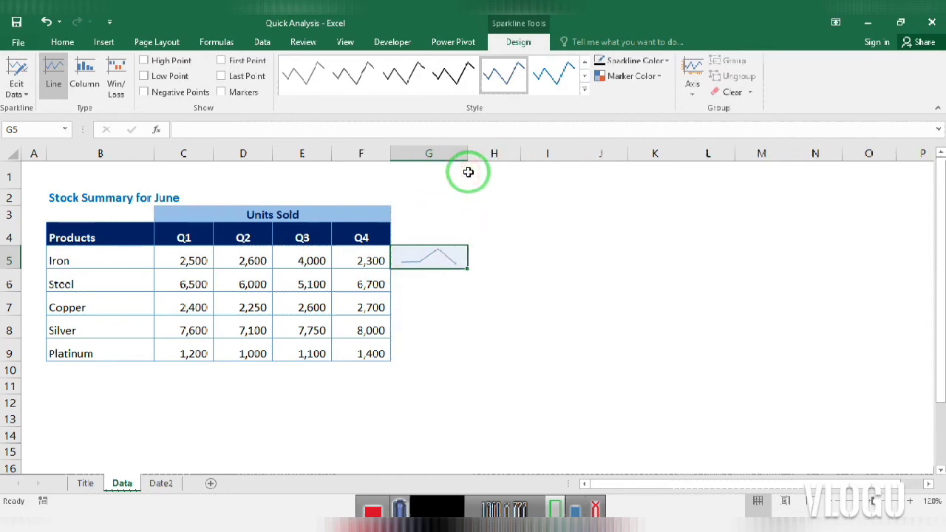
left_click(586, 77)
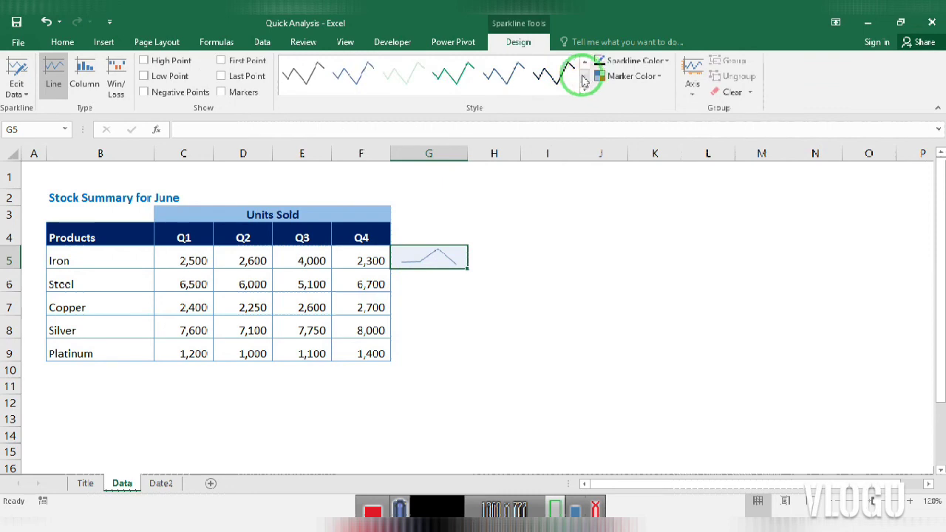
left_click(459, 70)
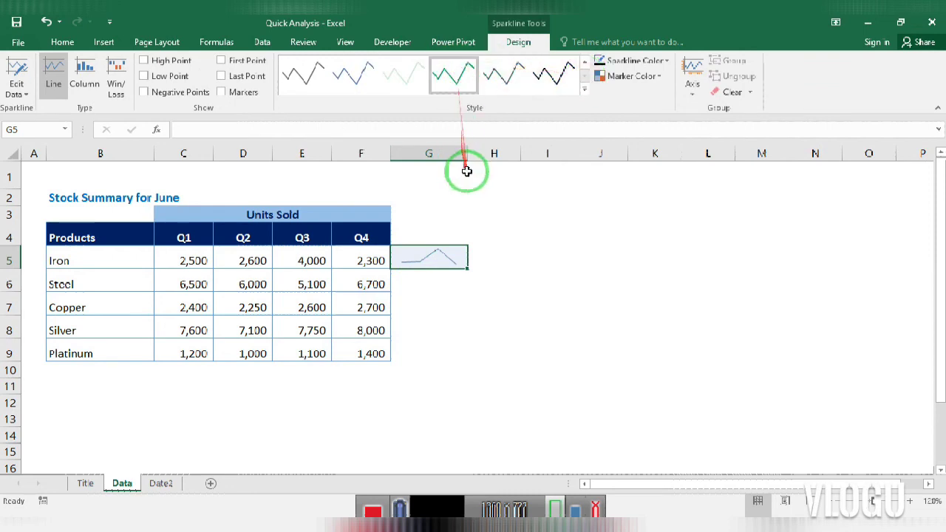
- Fill the sparkline from G5 down to G9, and undo back to before the sparkline was inserted
left_click_drag(462, 268, 451, 354)
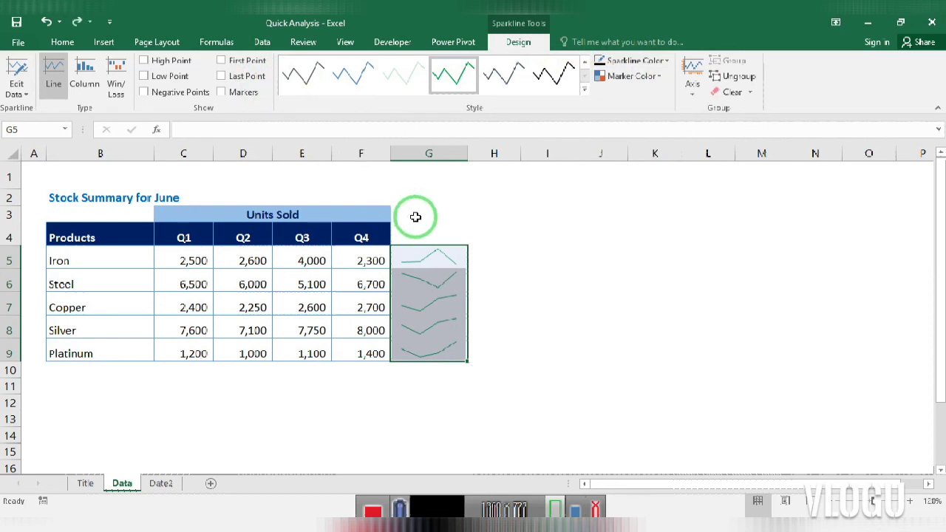
left_click(490, 240)
key("ctrl+z")
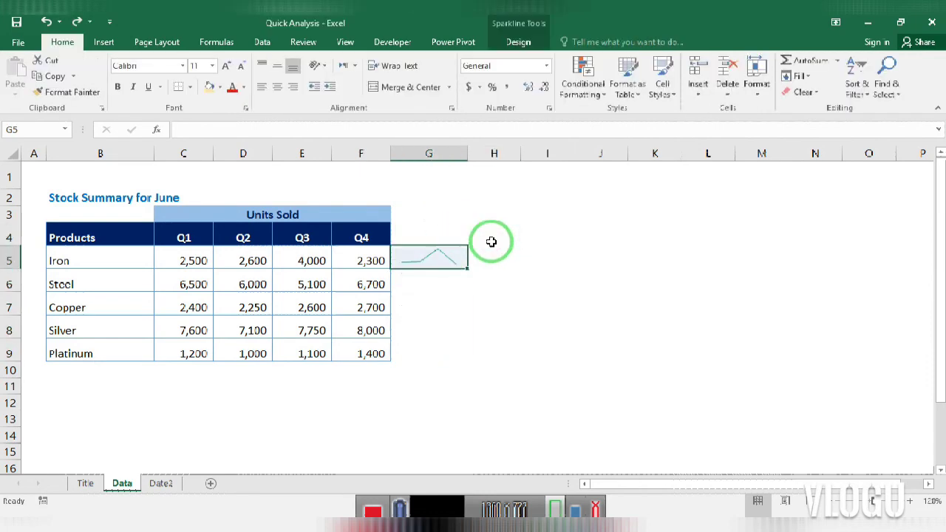
key("ctrl+z")
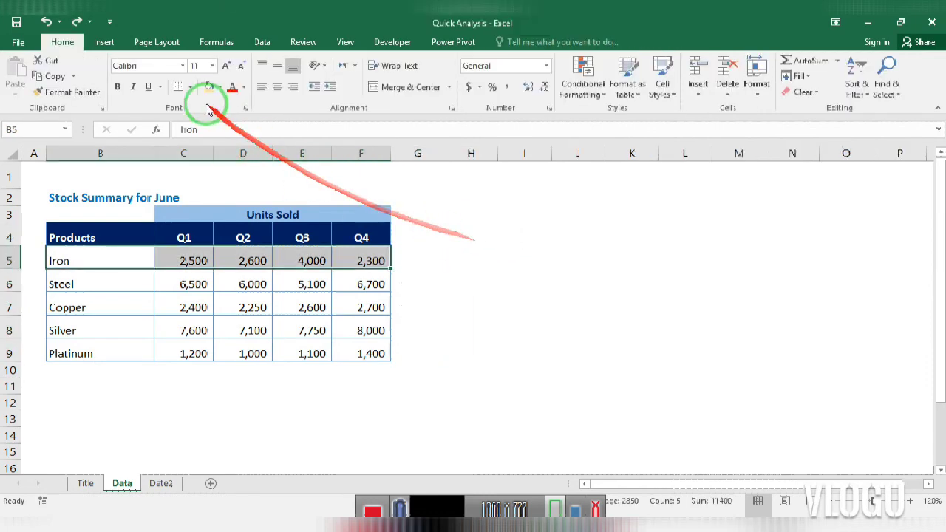
- Insert a column sparkline for the Iron row in G5, using B5:F5 as the data range, and fill it down to G9
left_click(103, 42)
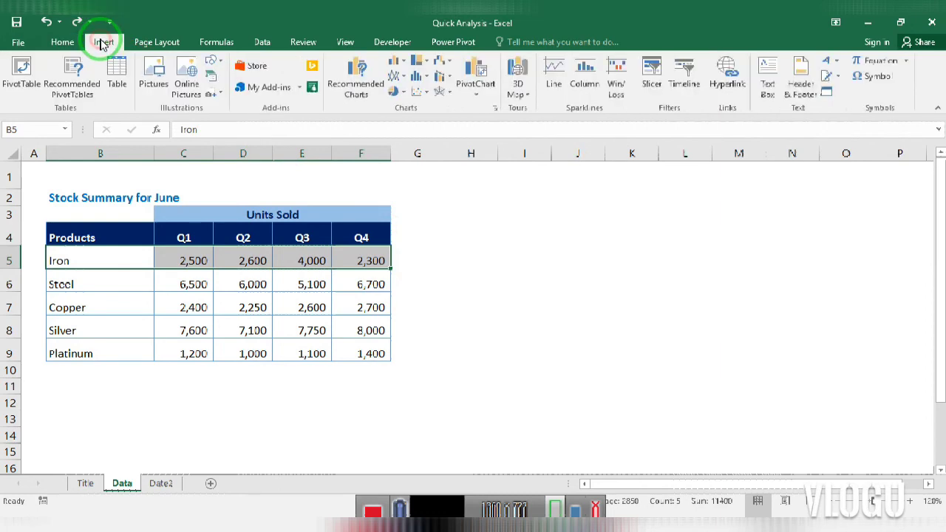
left_click(585, 82)
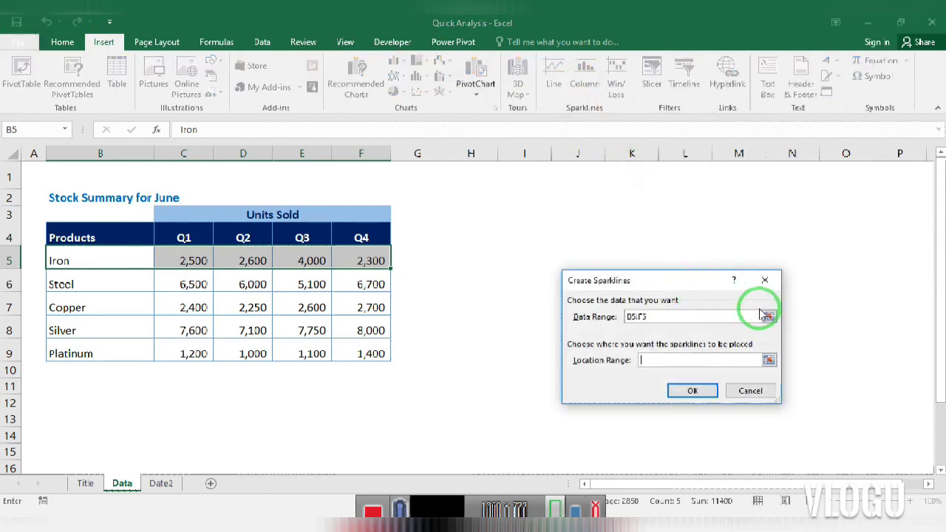
left_click(188, 258)
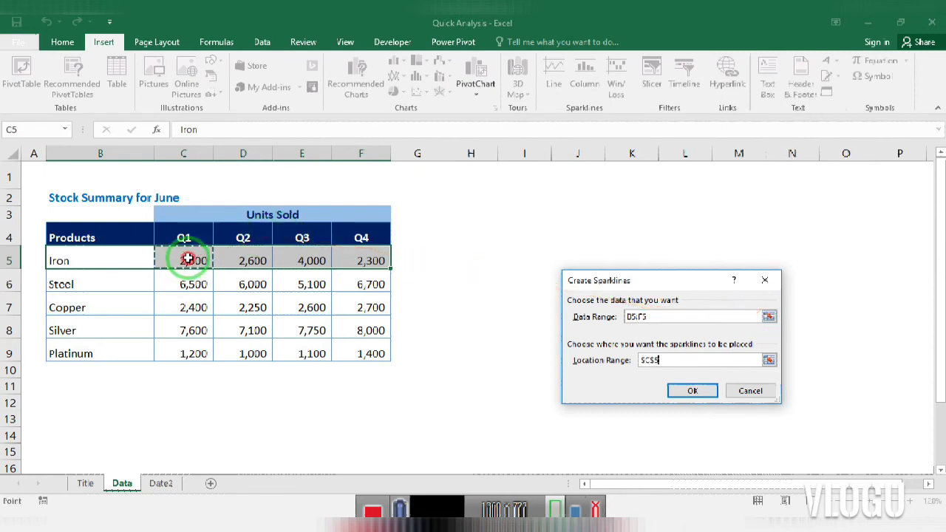
left_click_drag(188, 259, 345, 264)
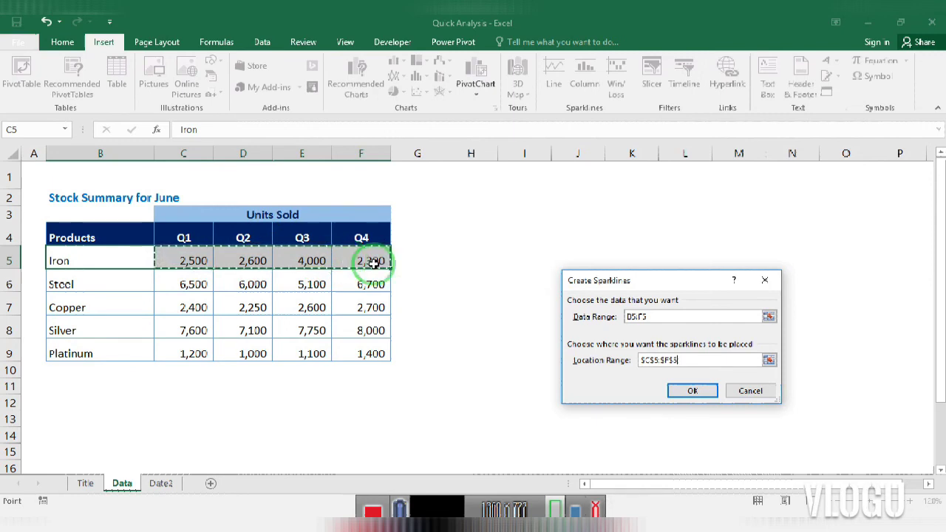
left_click(769, 358)
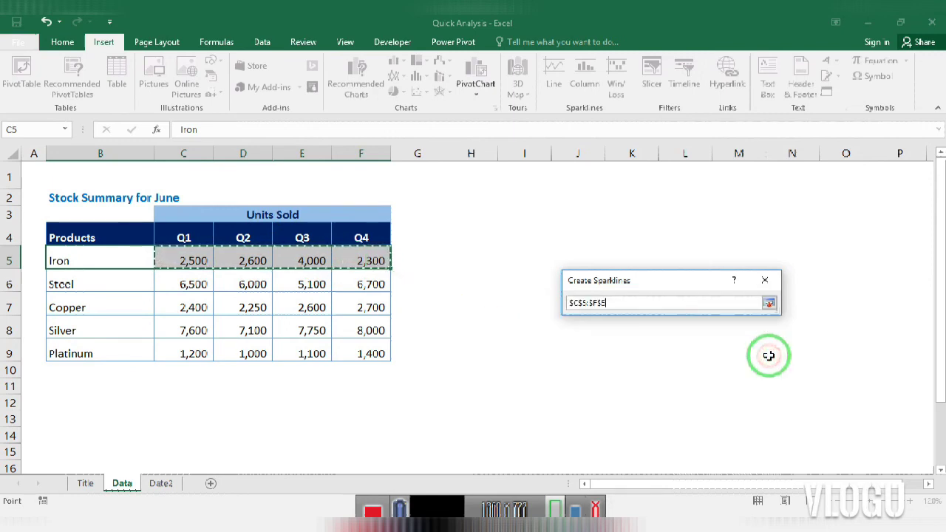
left_click(403, 256)
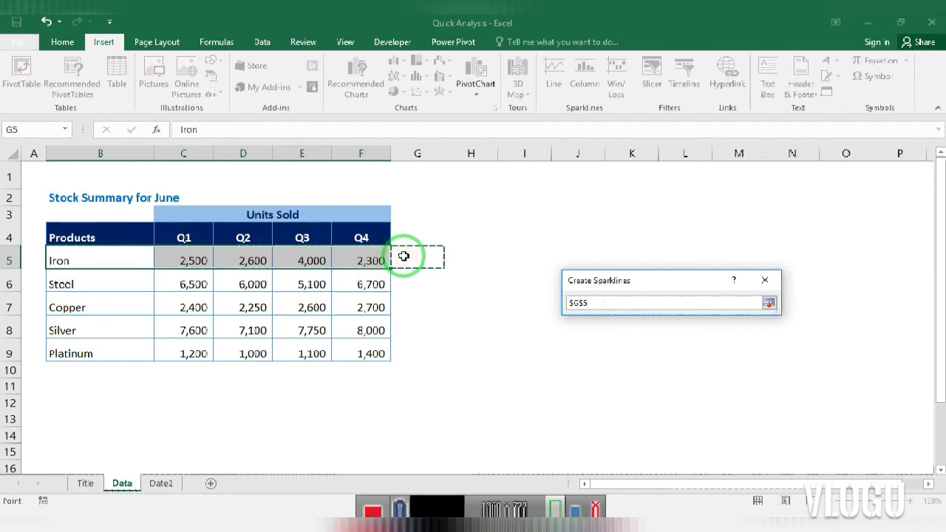
key("Return")
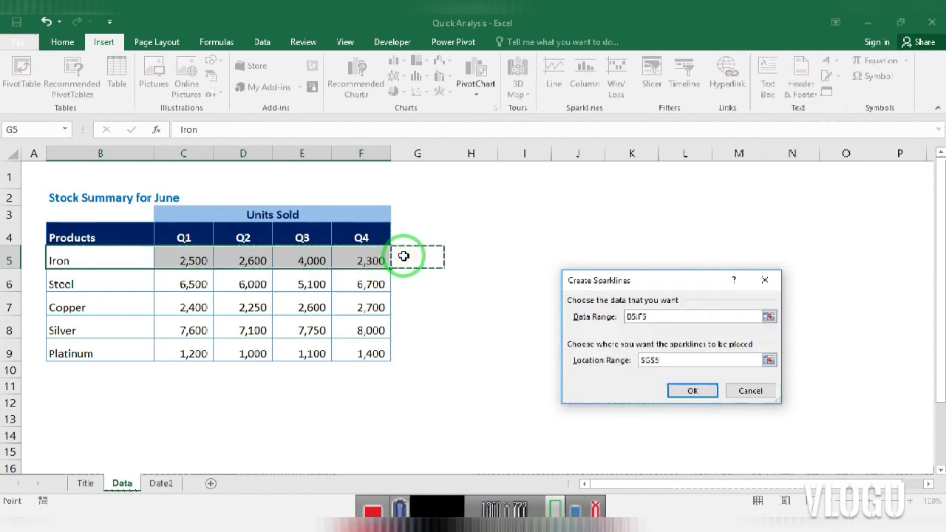
left_click(704, 390)
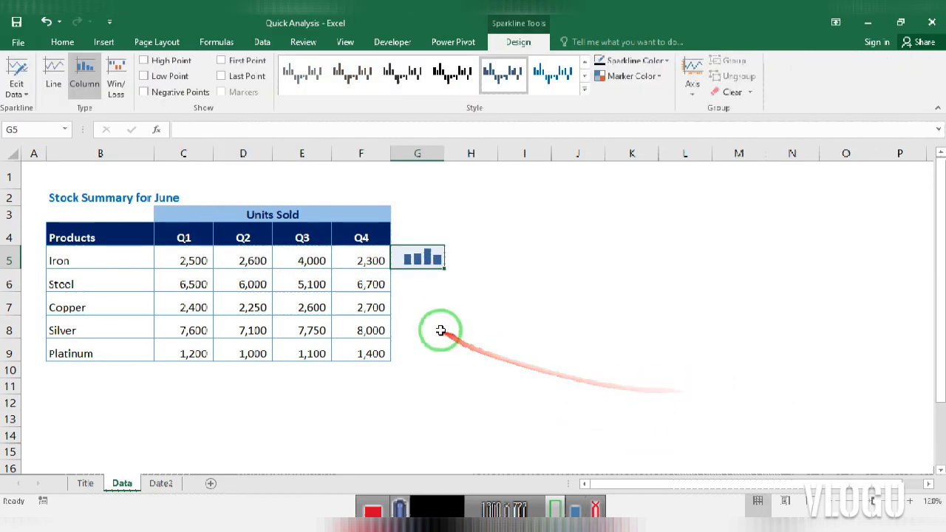
left_click_drag(443, 269, 441, 363)
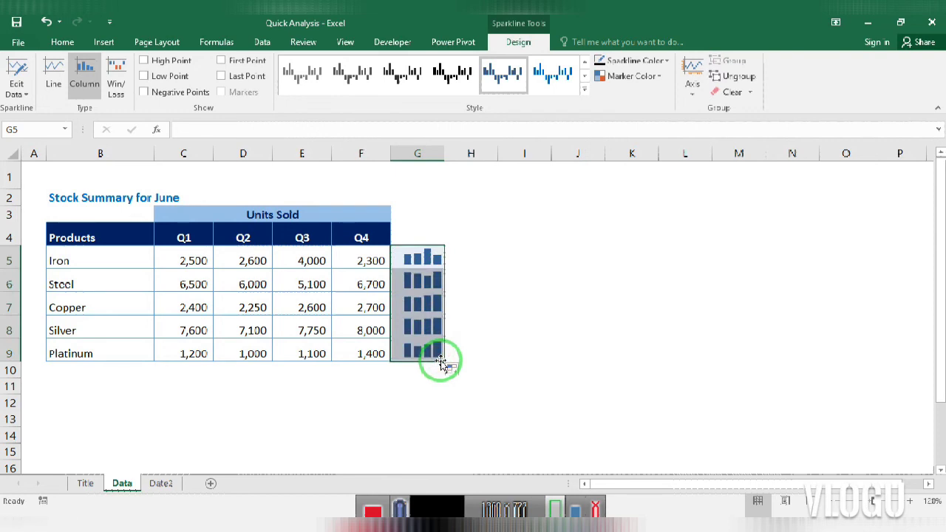
- Apply a brighter blue style to the column sparklines in G5:G9, and undo back to before they were inserted
left_click(566, 72)
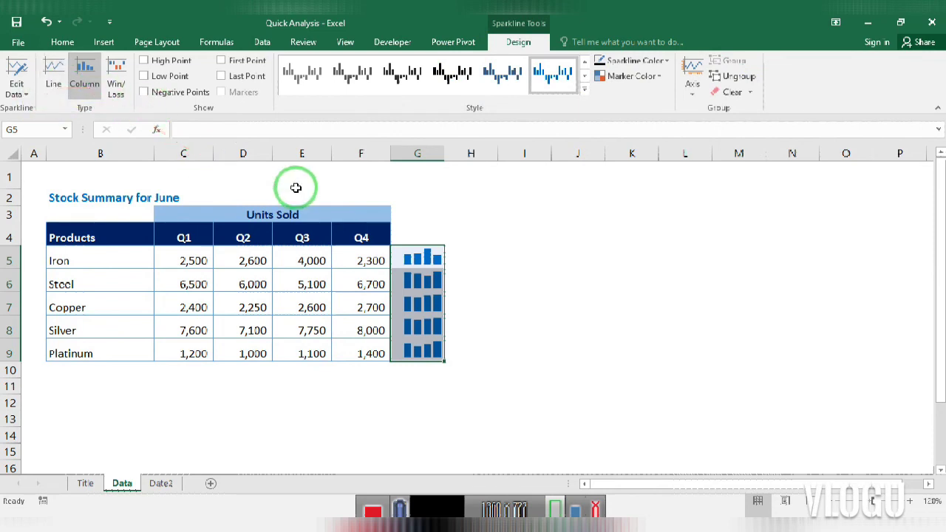
key("ctrl+z")
key("ctrl+z")
key("ctrl+z")
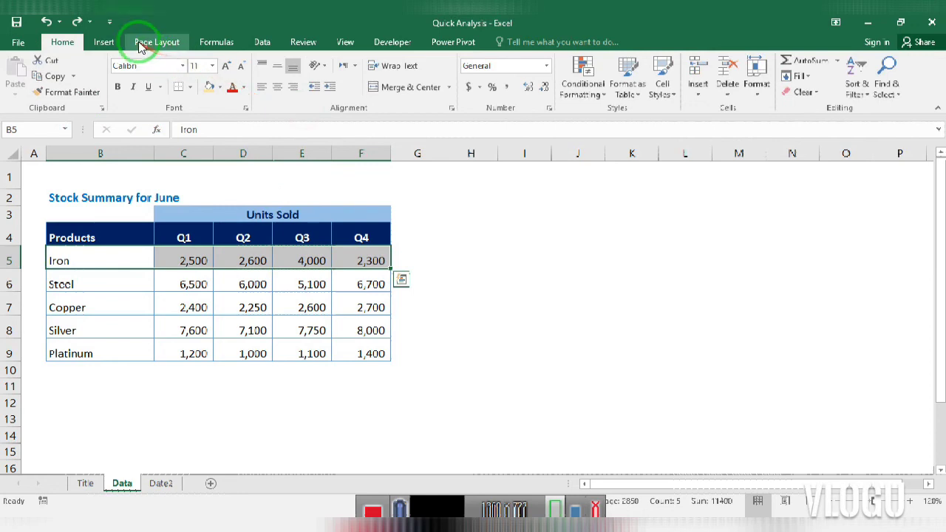
- On the Date2 sheet, correct the team name in cell A4 to Team A
left_click(104, 42)
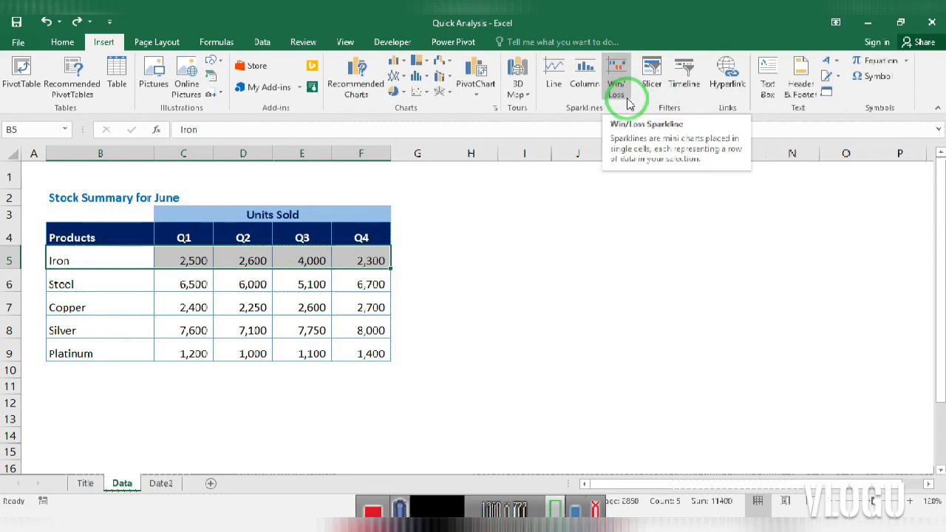
left_click(164, 483)
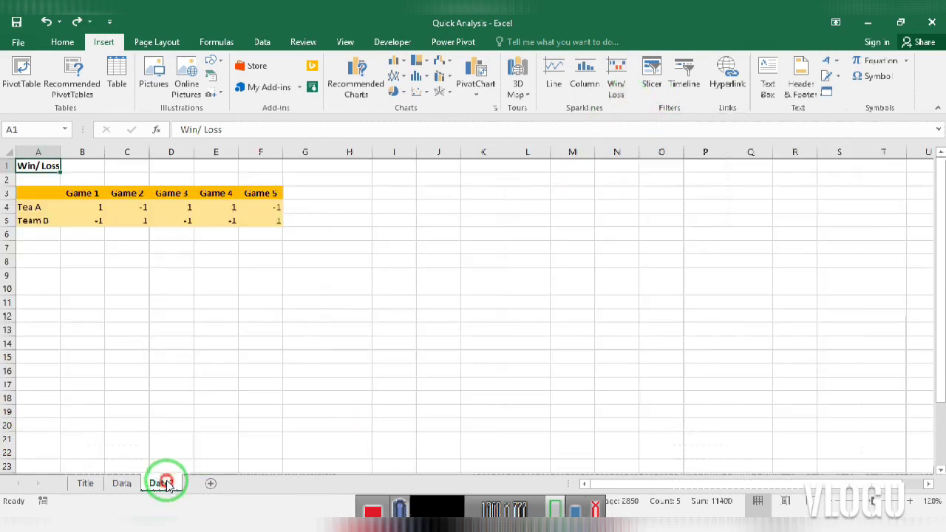
left_click(34, 207)
double_click(34, 207)
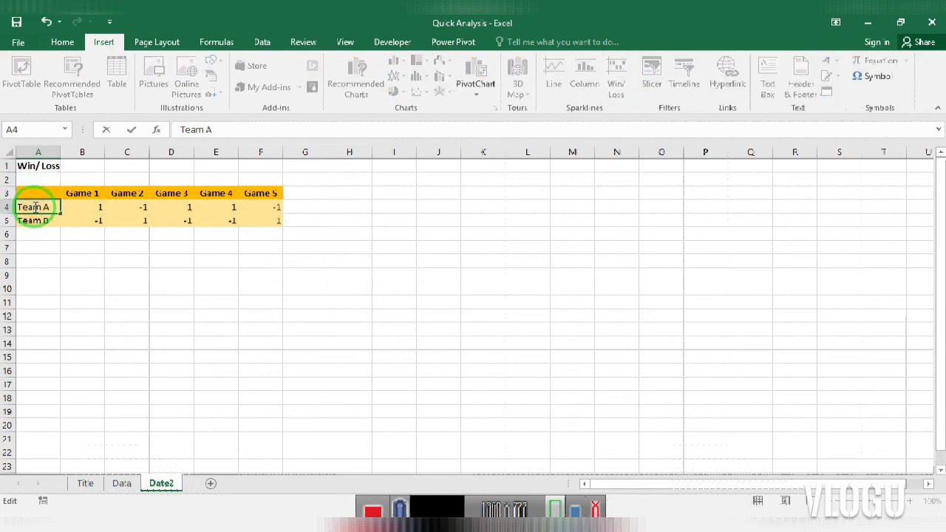
type("m")
key("Return")
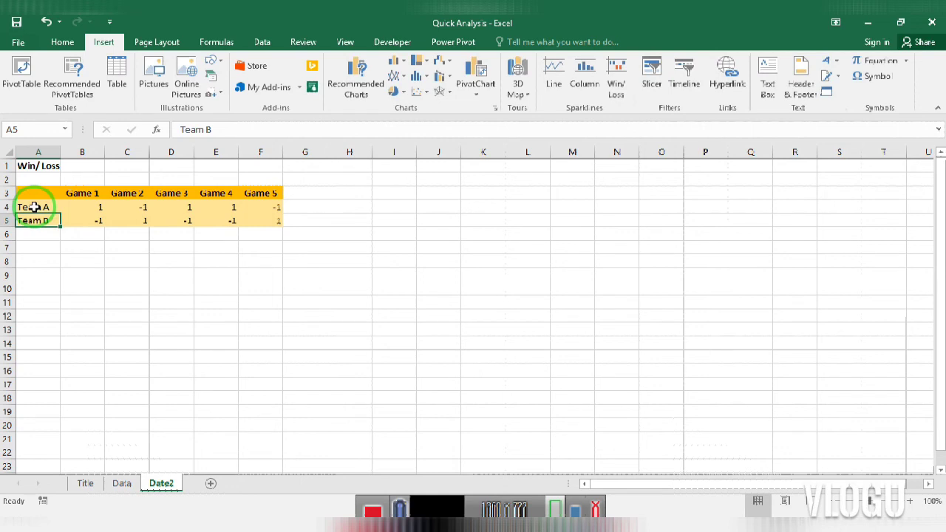
- Examine how wins and losses are recorded for Team A and Team B across the games
left_click(89, 207)
left_click(95, 222)
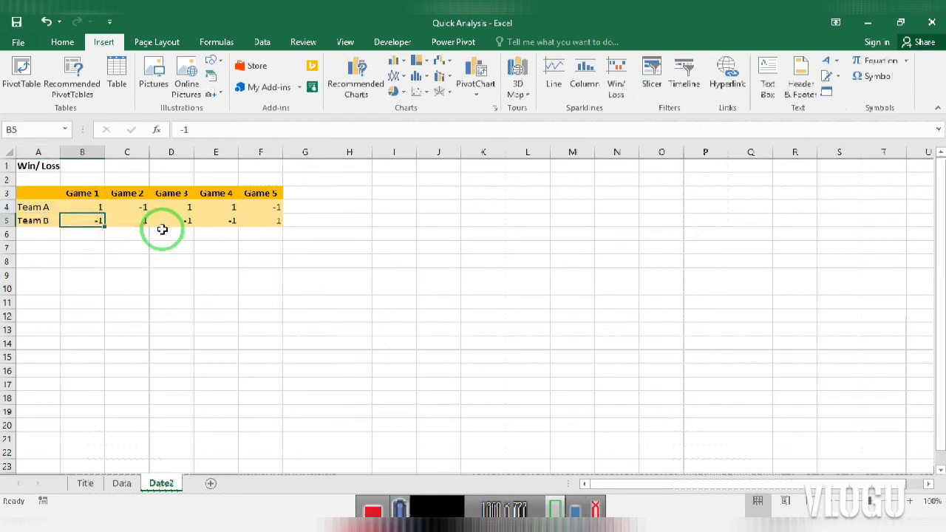
left_click(90, 208)
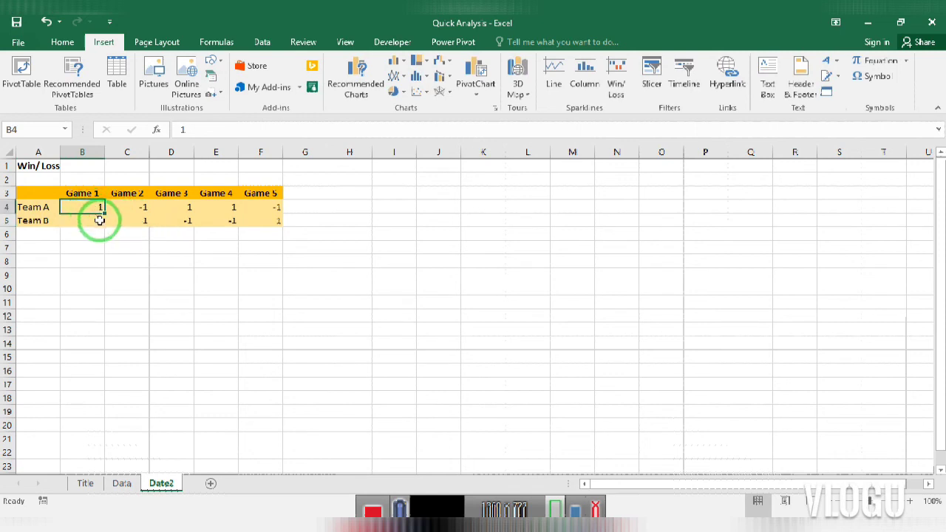
left_click(145, 208)
left_click_drag(147, 214, 225, 209)
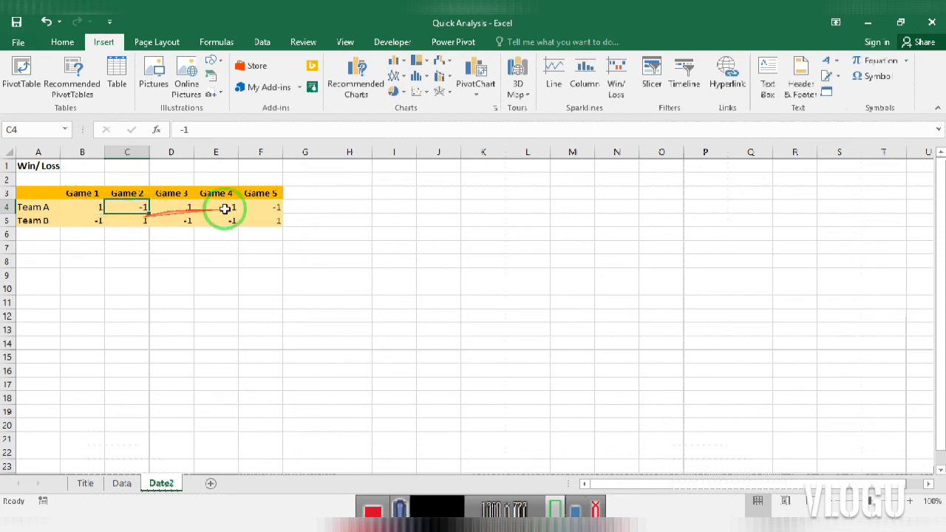
left_click(317, 207)
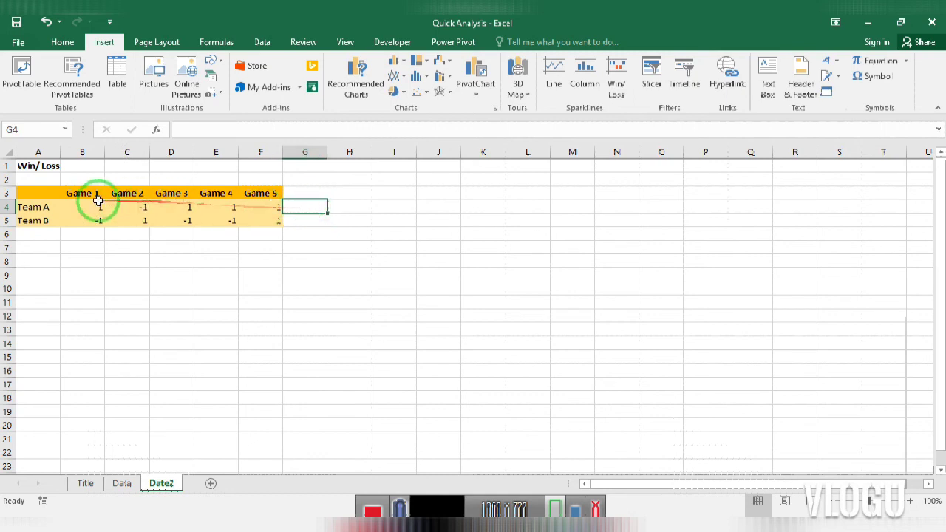
- Insert a win/loss sparkline for Team A in G4, using B4:F4 as the data range, and widen column G
left_click_drag(80, 206, 248, 207)
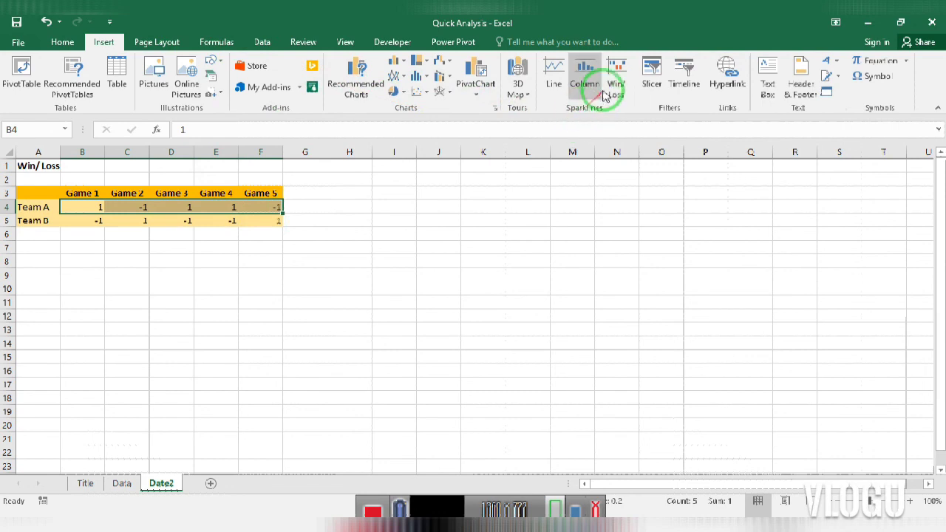
left_click(617, 75)
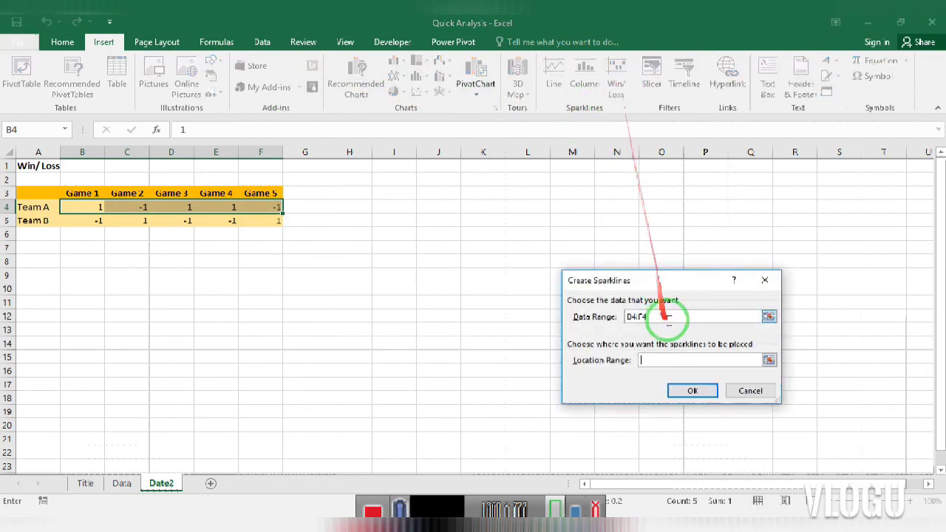
left_click(769, 318)
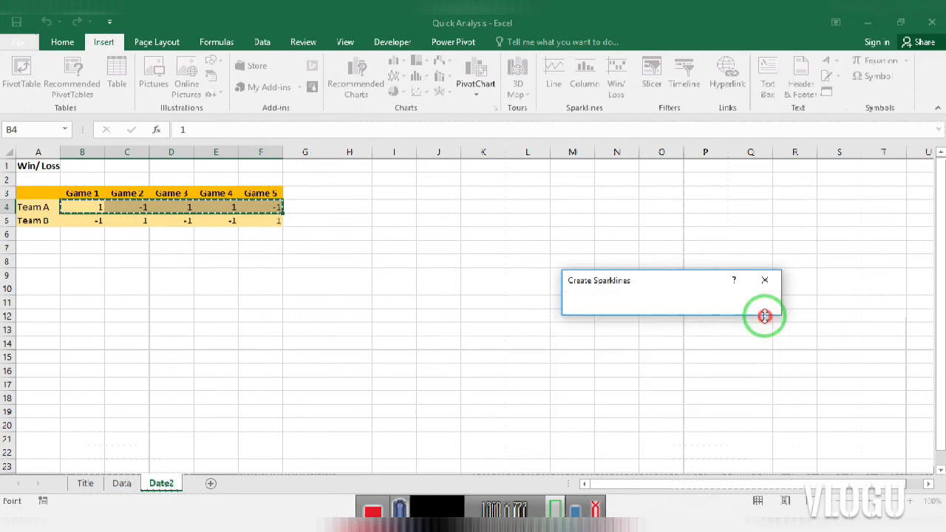
left_click_drag(82, 207, 280, 220)
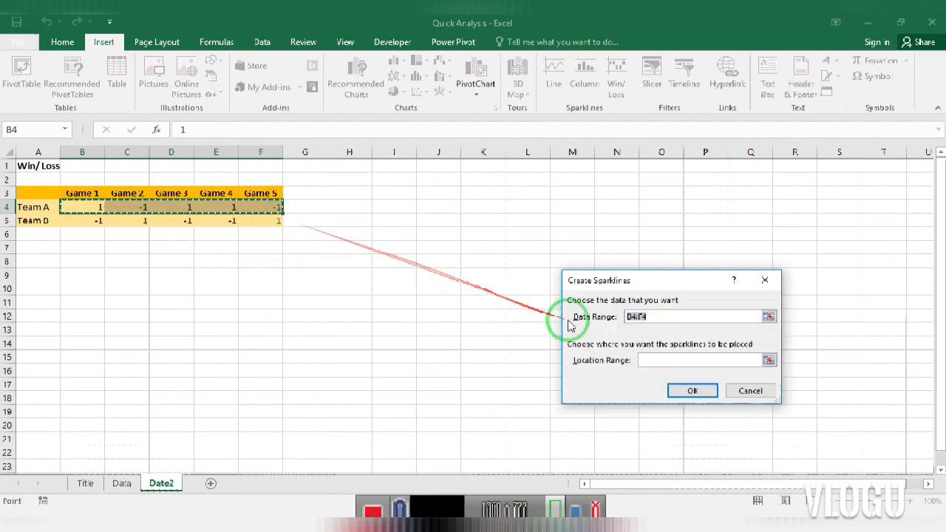
left_click(769, 360)
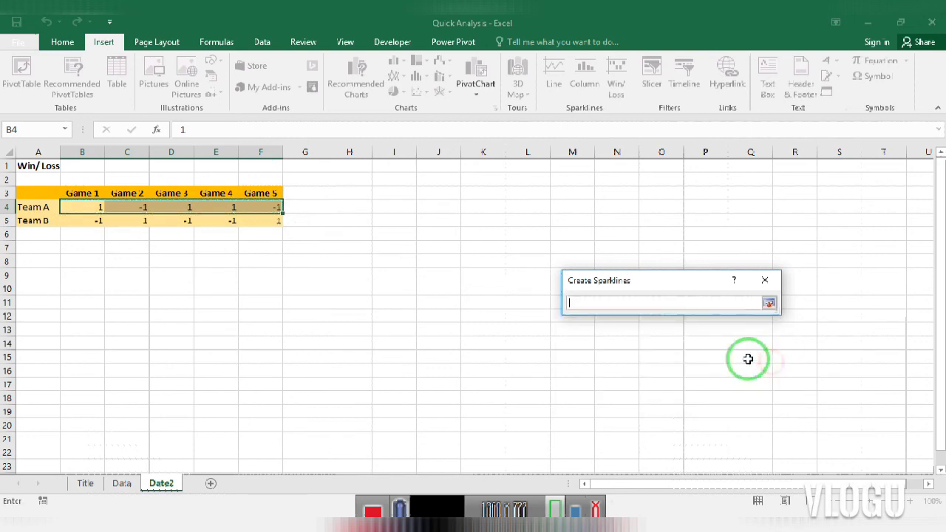
left_click(302, 207)
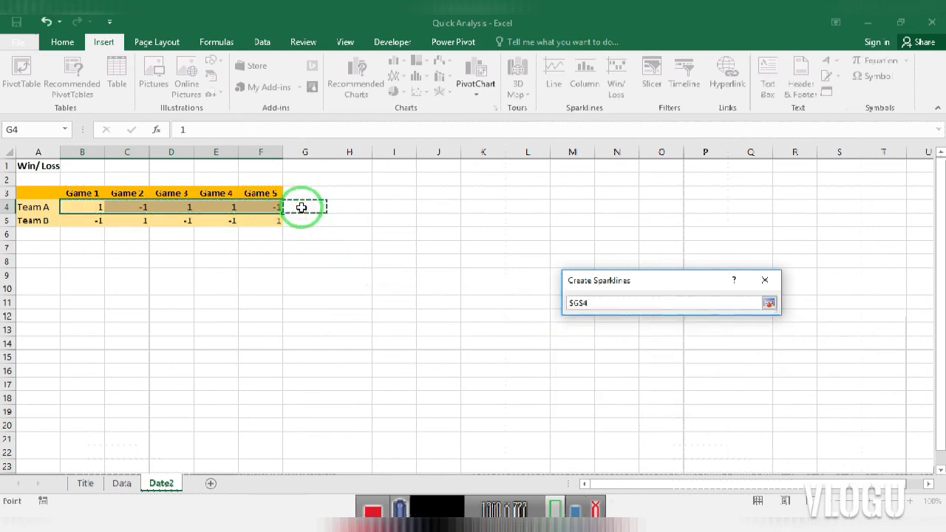
key("Return")
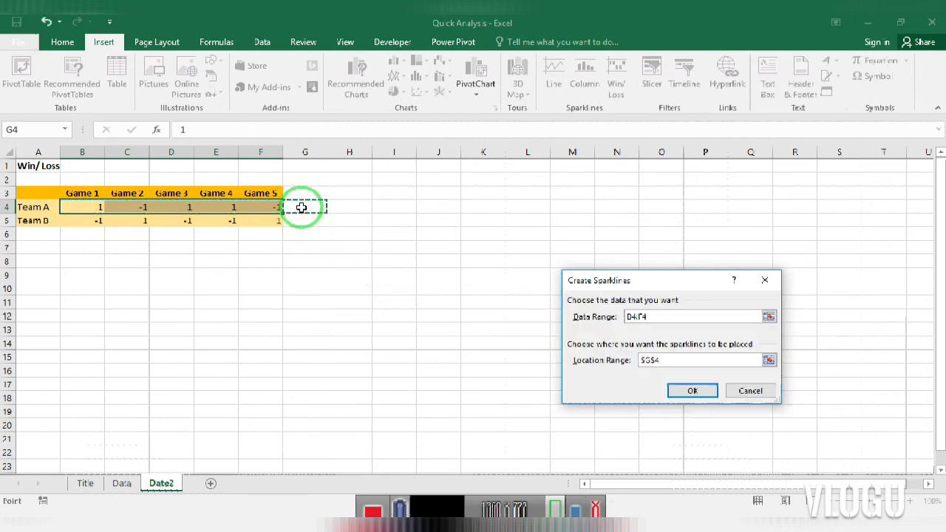
left_click(698, 390)
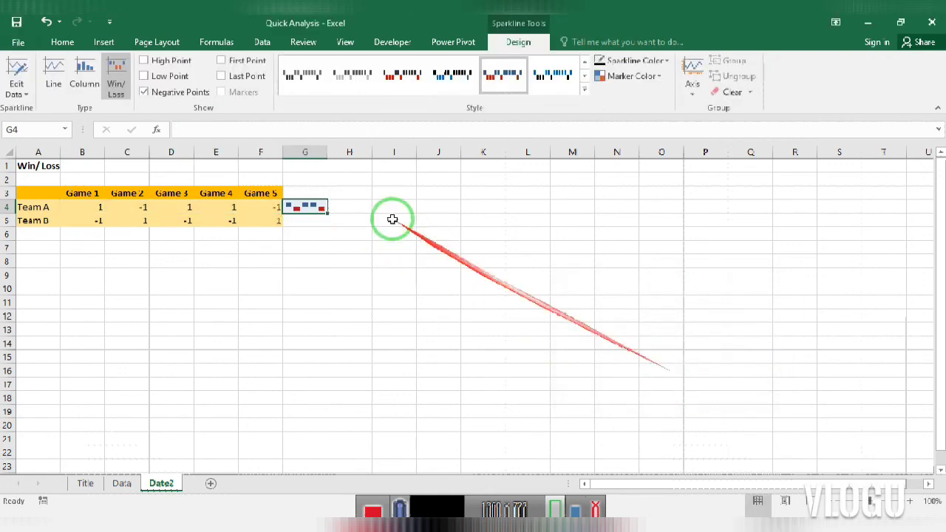
left_click_drag(328, 151, 367, 154)
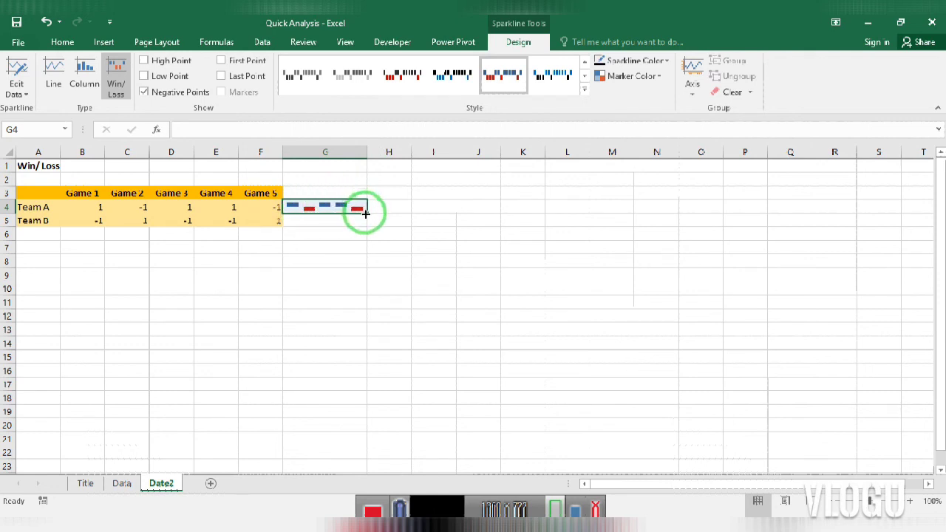
- Fill the win/loss sparkline down to G5 and apply the black style with blue negative points to both
left_click_drag(367, 214, 364, 232)
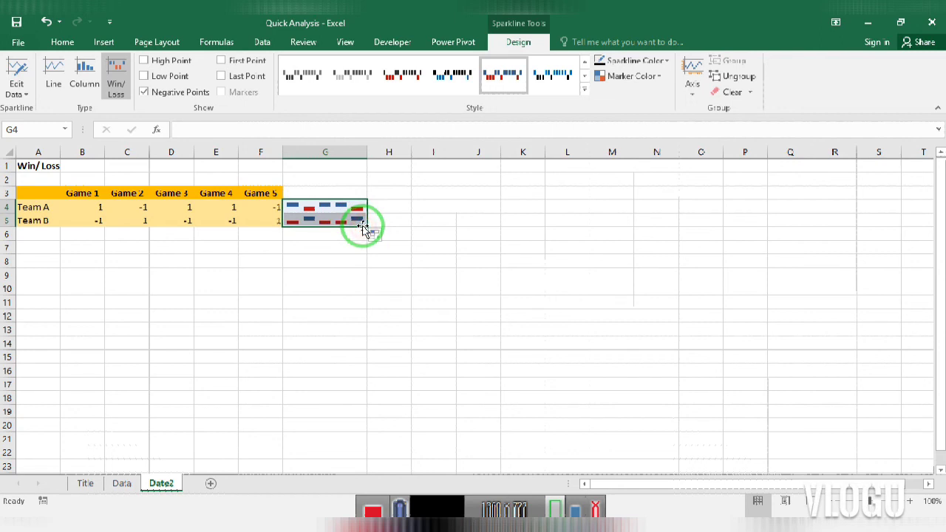
left_click(453, 76)
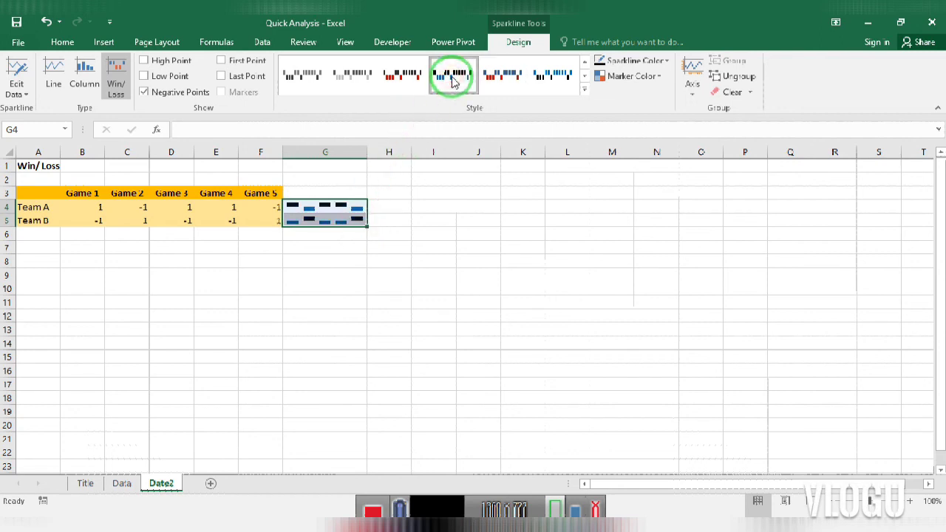